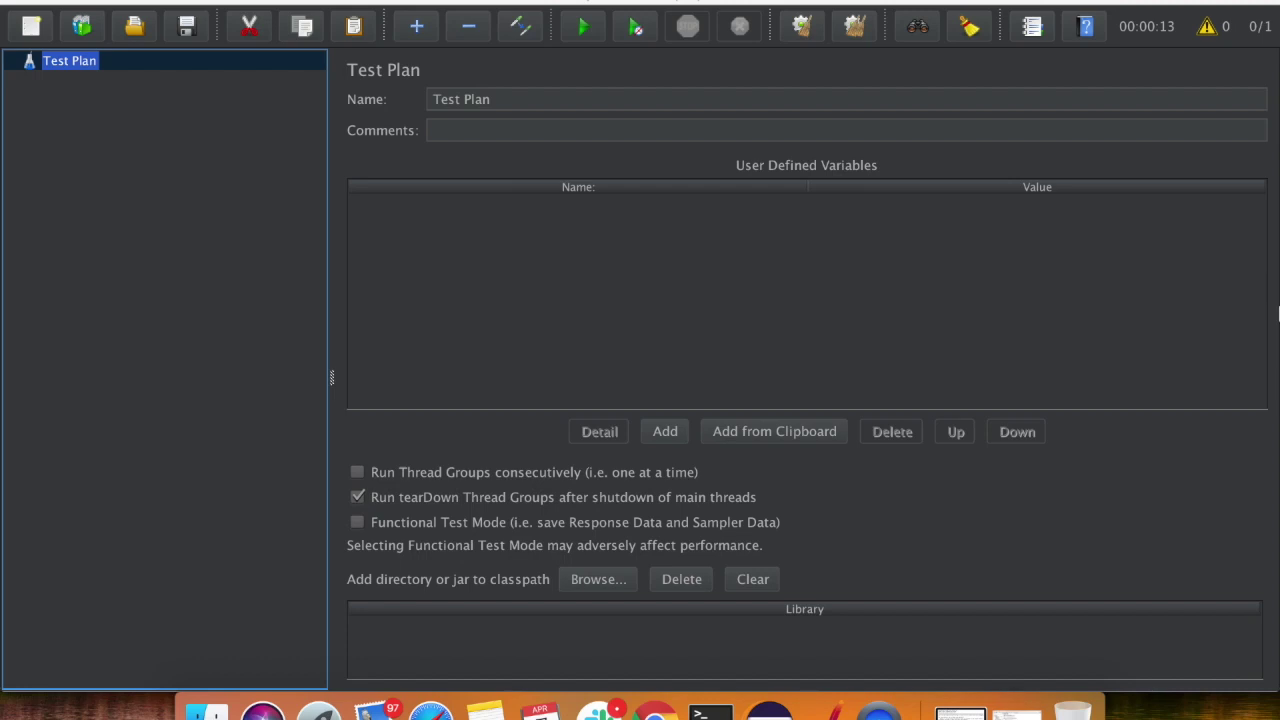
- Switch to Google Chrome and view the BlazeMeter recorder and its entry on the Extensions page, then close that page
{"action": "left_click", "coordinate": [655, 710]}
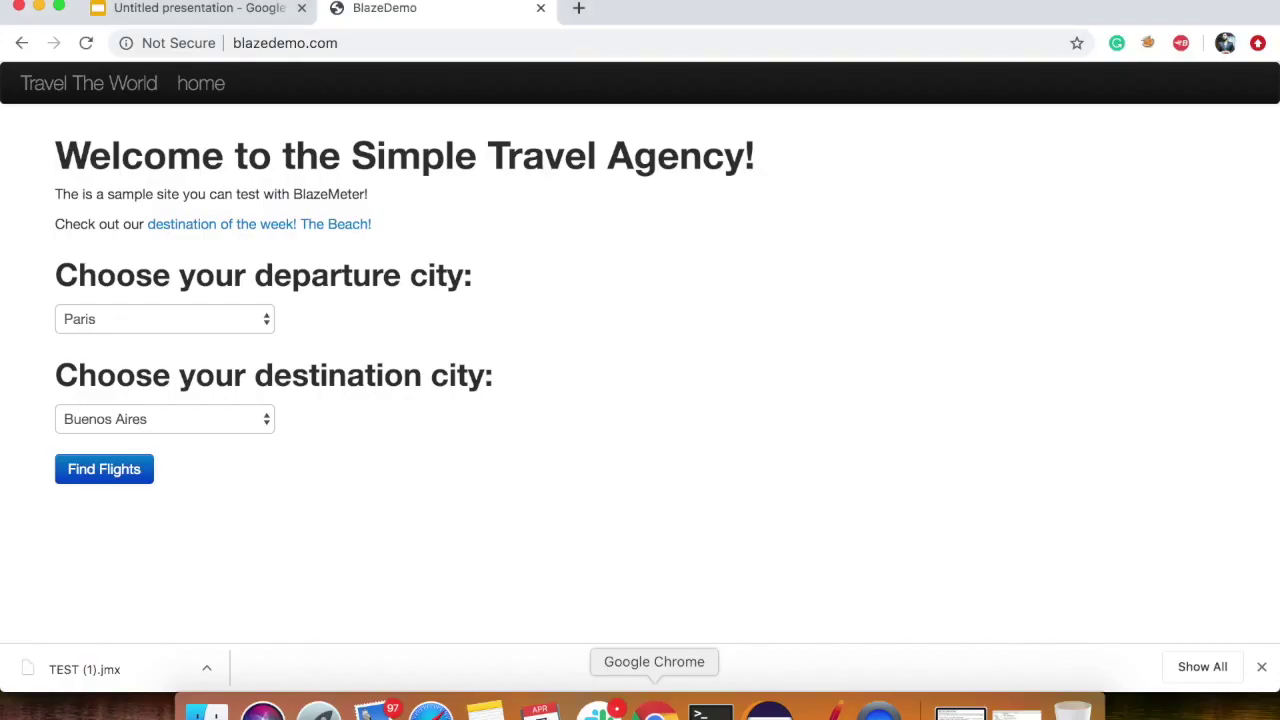
{"action": "left_click", "coordinate": [1180, 44]}
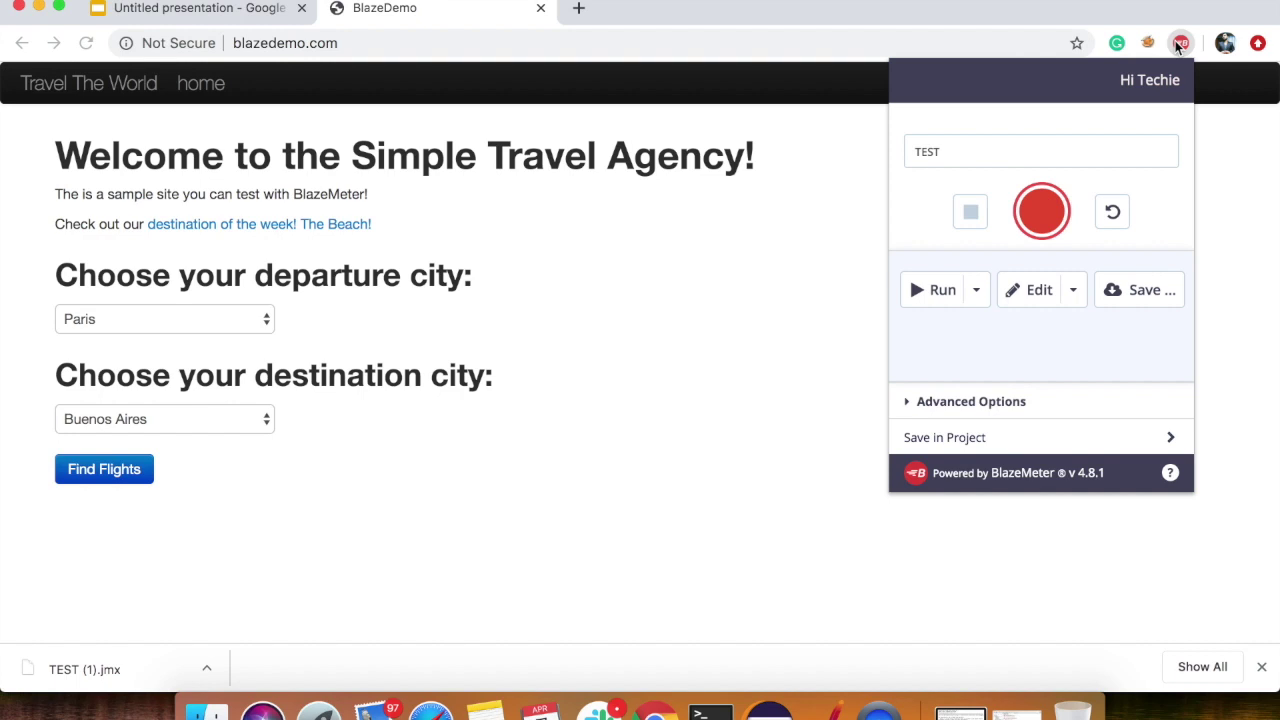
{"action": "left_click", "coordinate": [545, 0]}
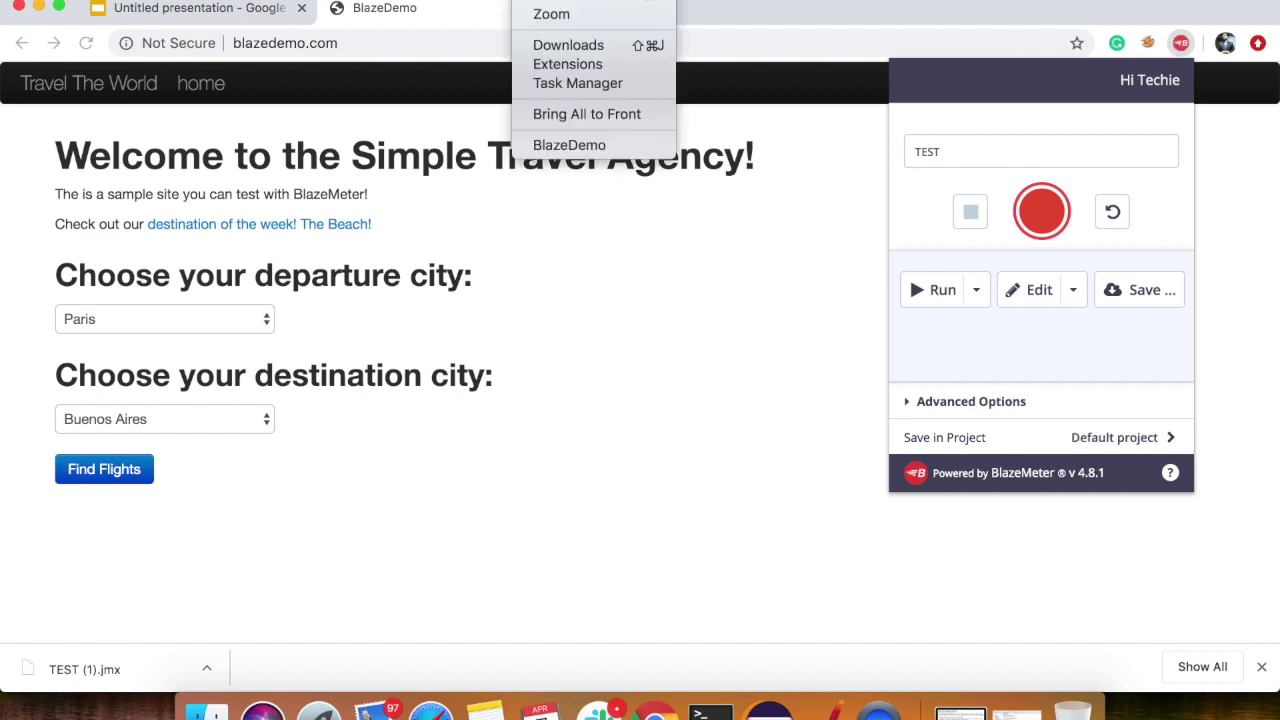
{"action": "left_click", "coordinate": [549, 68]}
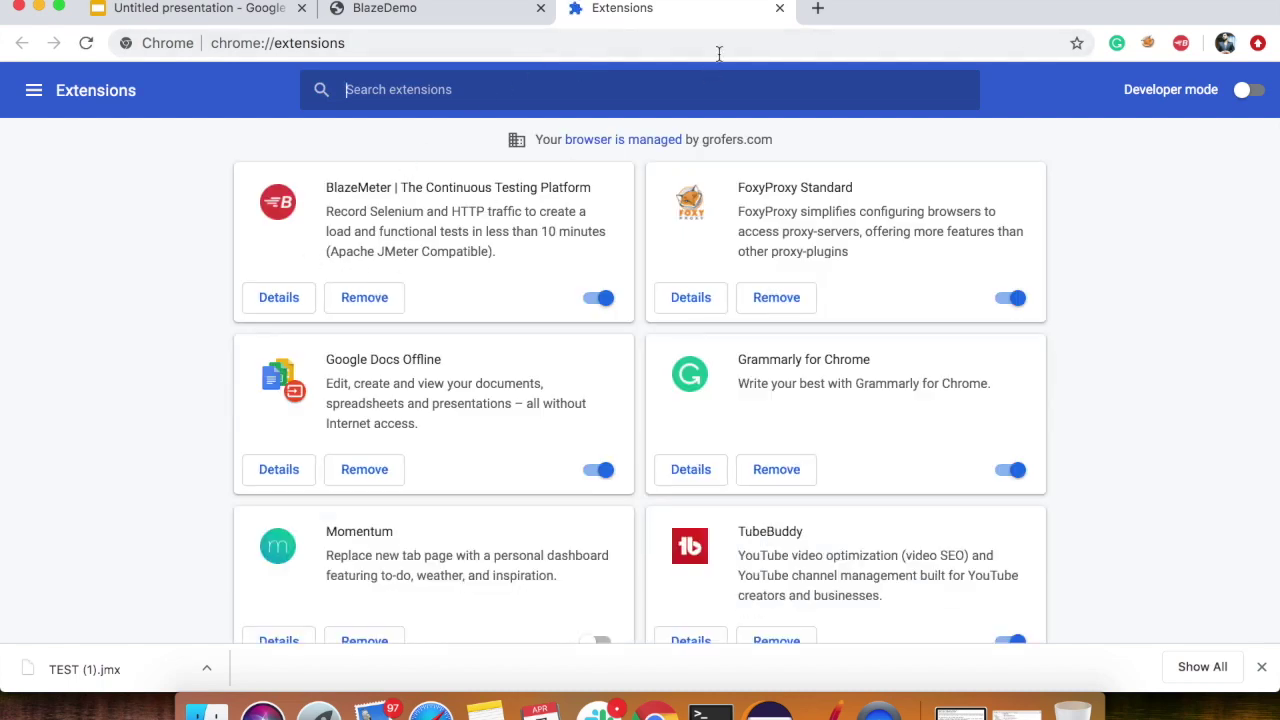
{"action": "left_click", "coordinate": [781, 8]}
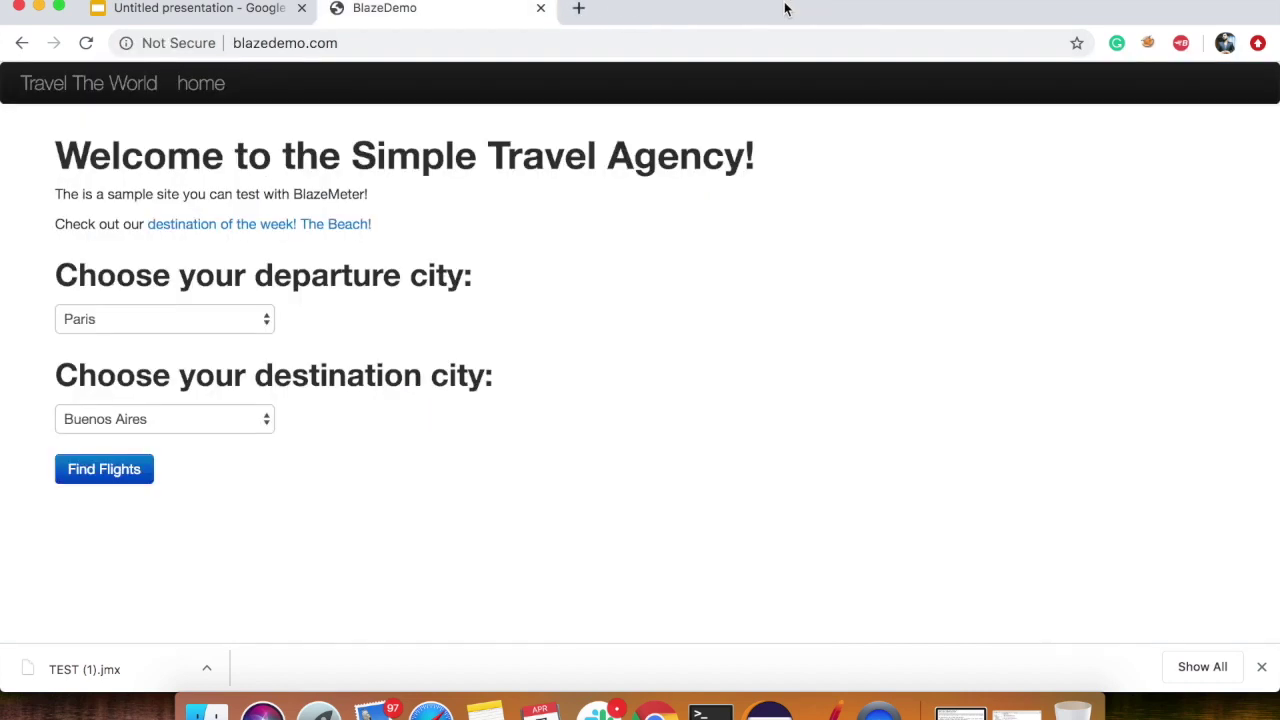
- Search Google for "blazemeter chrome extension" in a new tab, then close the tab
{"action": "left_click", "coordinate": [581, 8]}
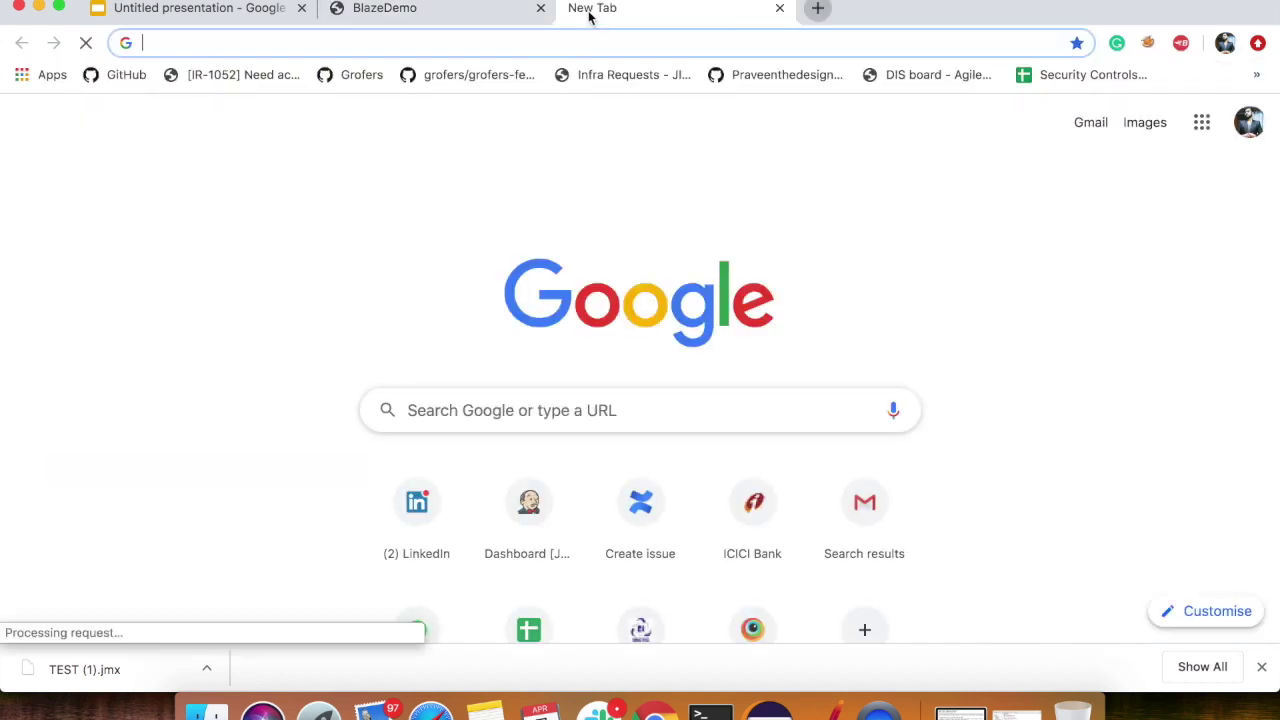
{"action": "type", "text": "blaz"}
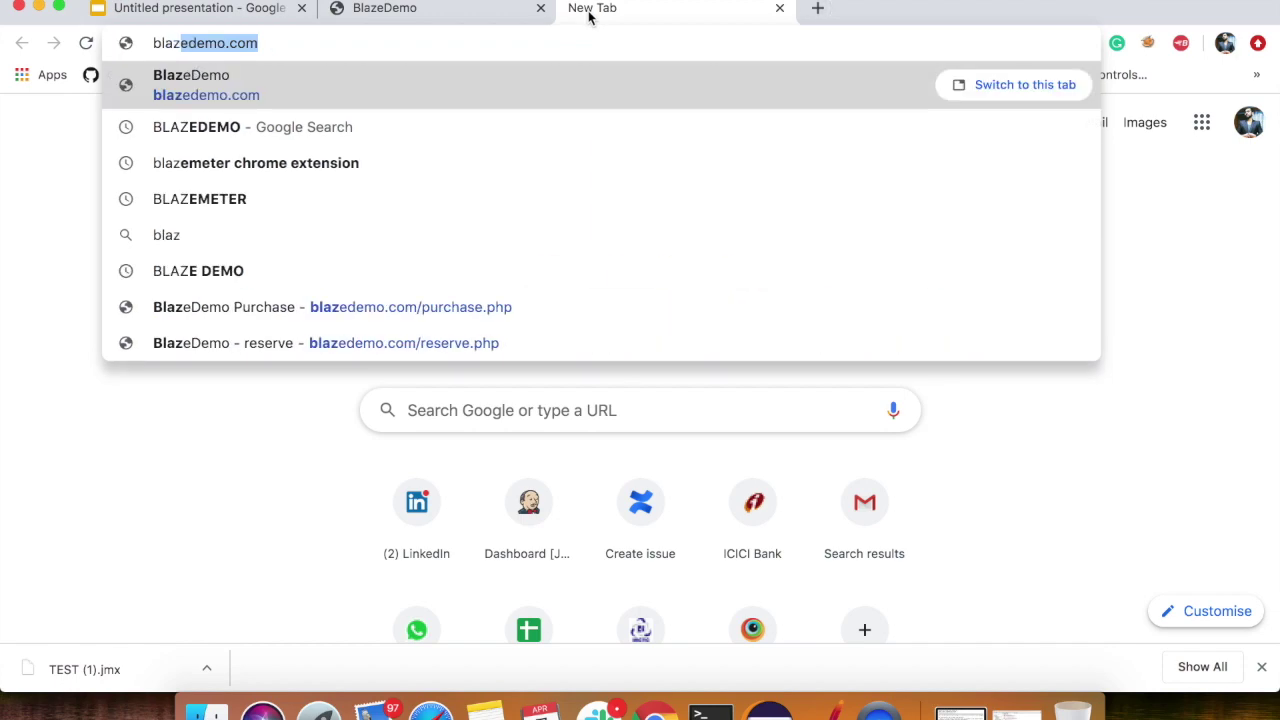
{"action": "type", "text": "emeter"}
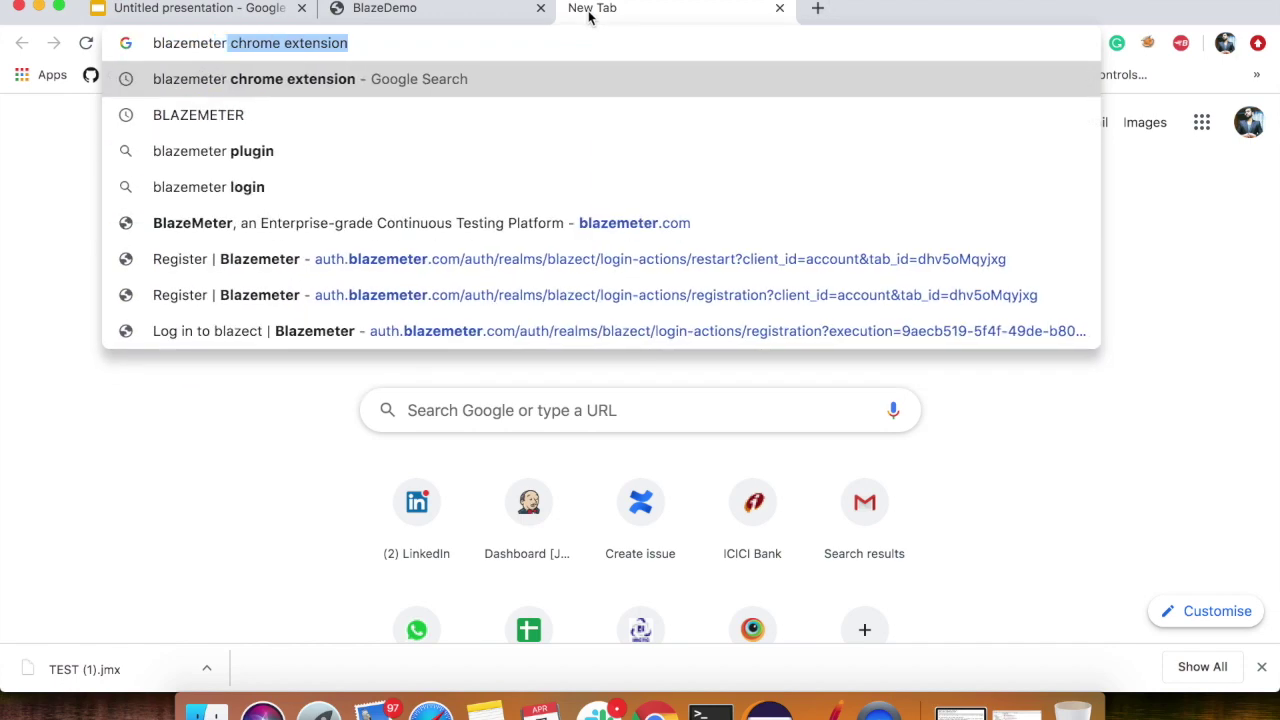
{"action": "key", "text": "Return"}
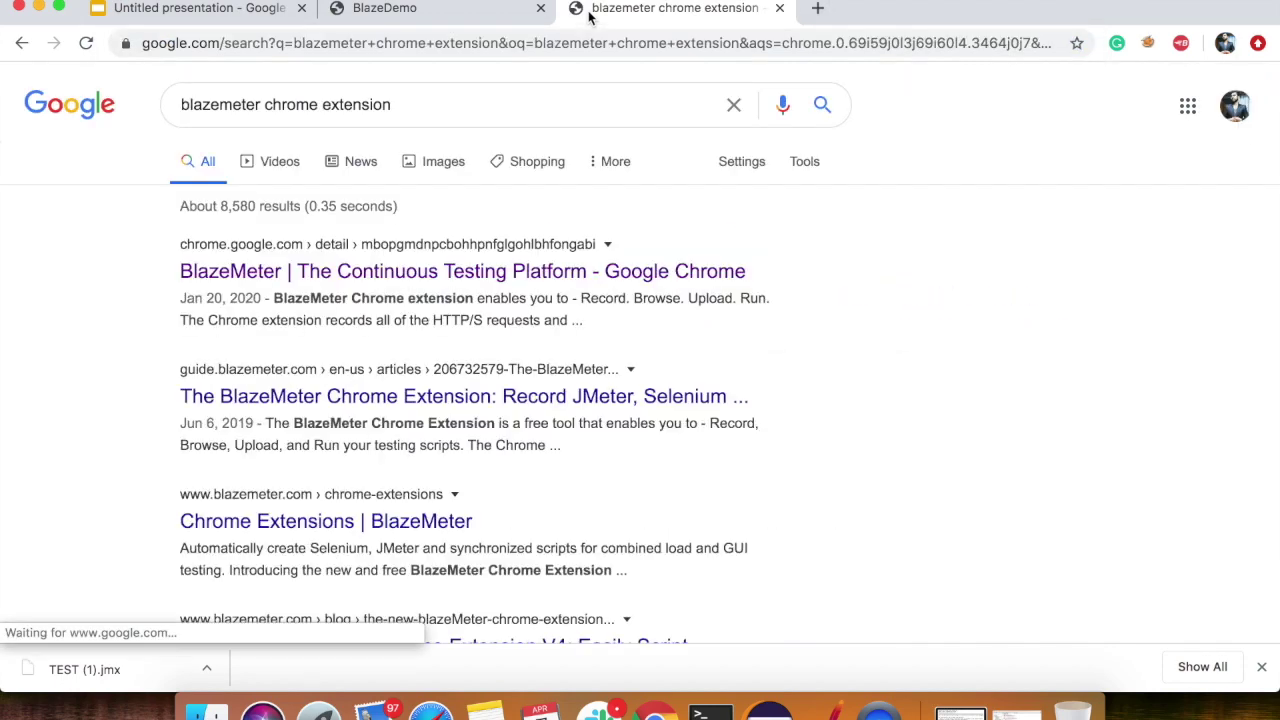
{"action": "left_click", "coordinate": [780, 8]}
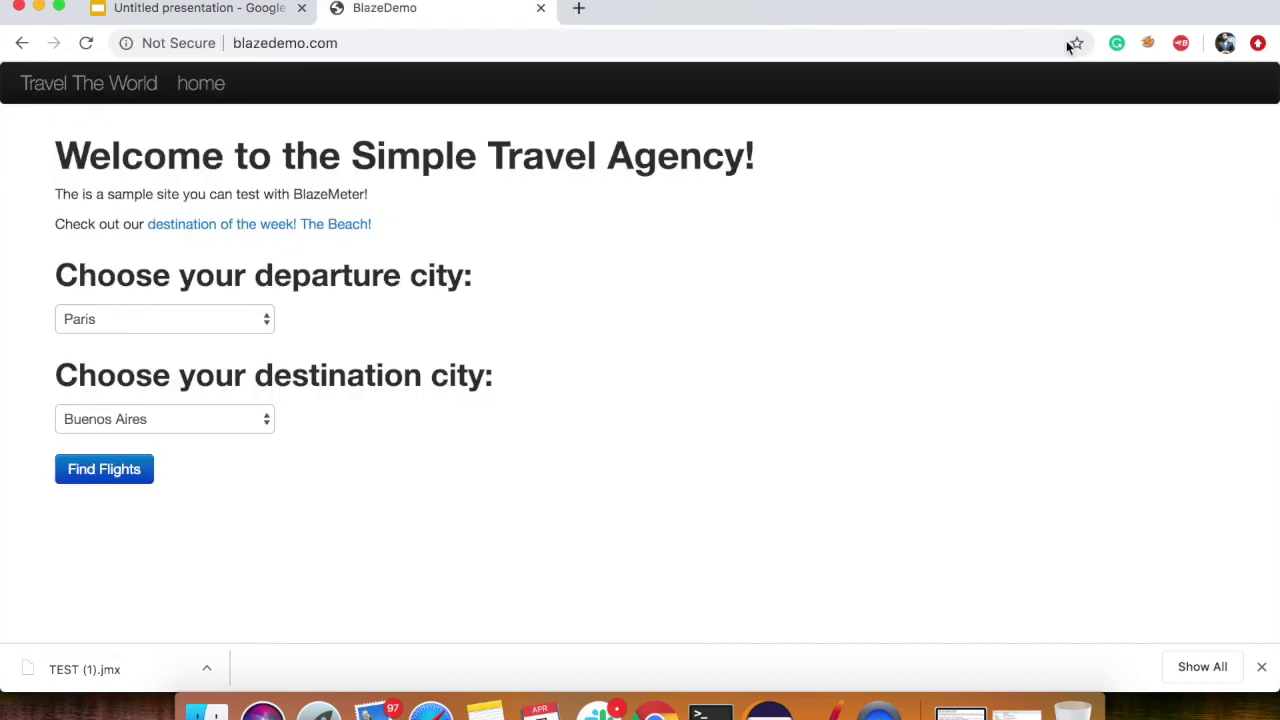
- Name the BlazeMeter test DEMORECORDAPI and start recording
{"action": "left_click", "coordinate": [1174, 47]}
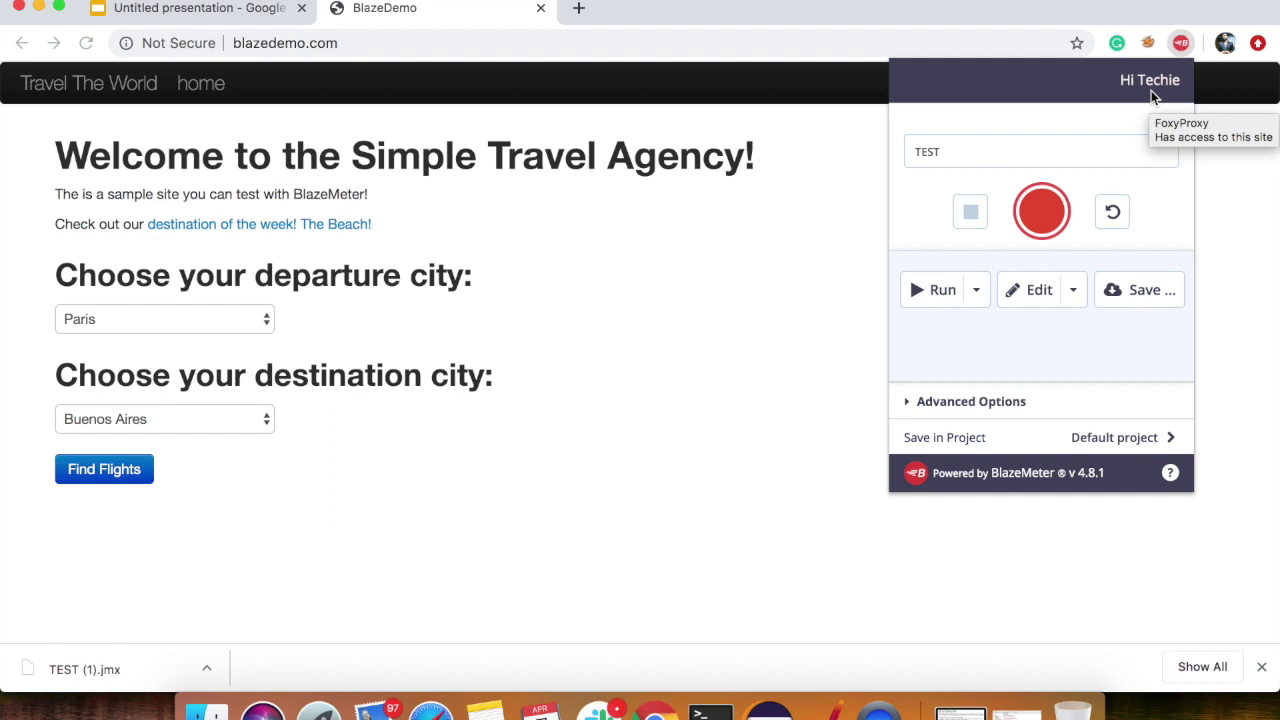
{"action": "left_click", "coordinate": [1024, 159]}
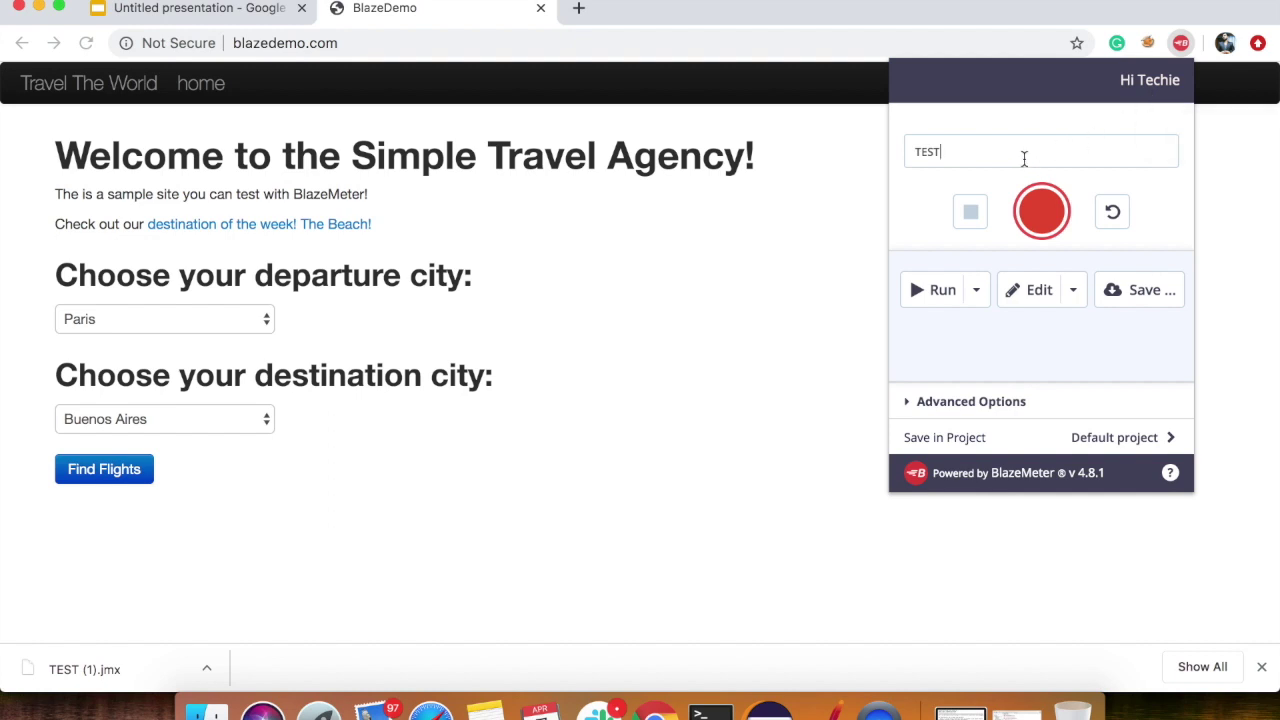
{"action": "key", "text": "BackSpace"}
{"action": "key", "text": "BackSpace"}
{"action": "key", "text": "BackSpace"}
{"action": "key", "text": "BackSpace"}
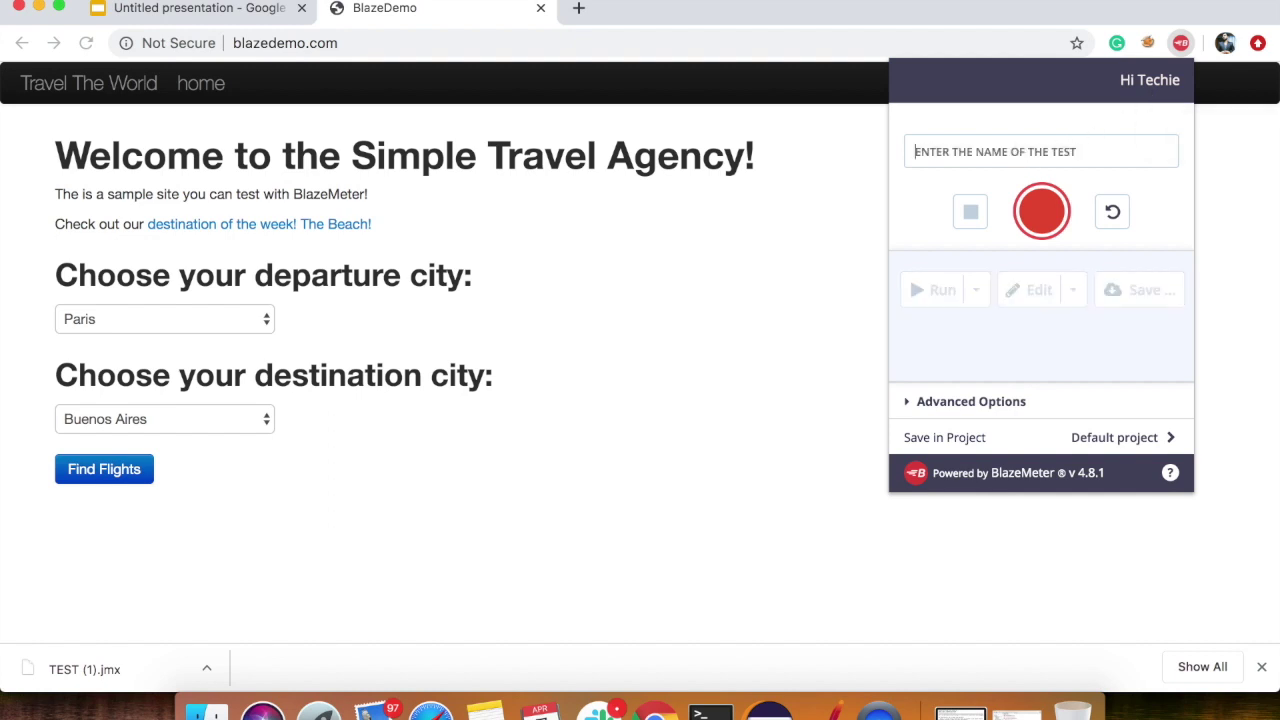
{"action": "type", "text": "DEMO"}
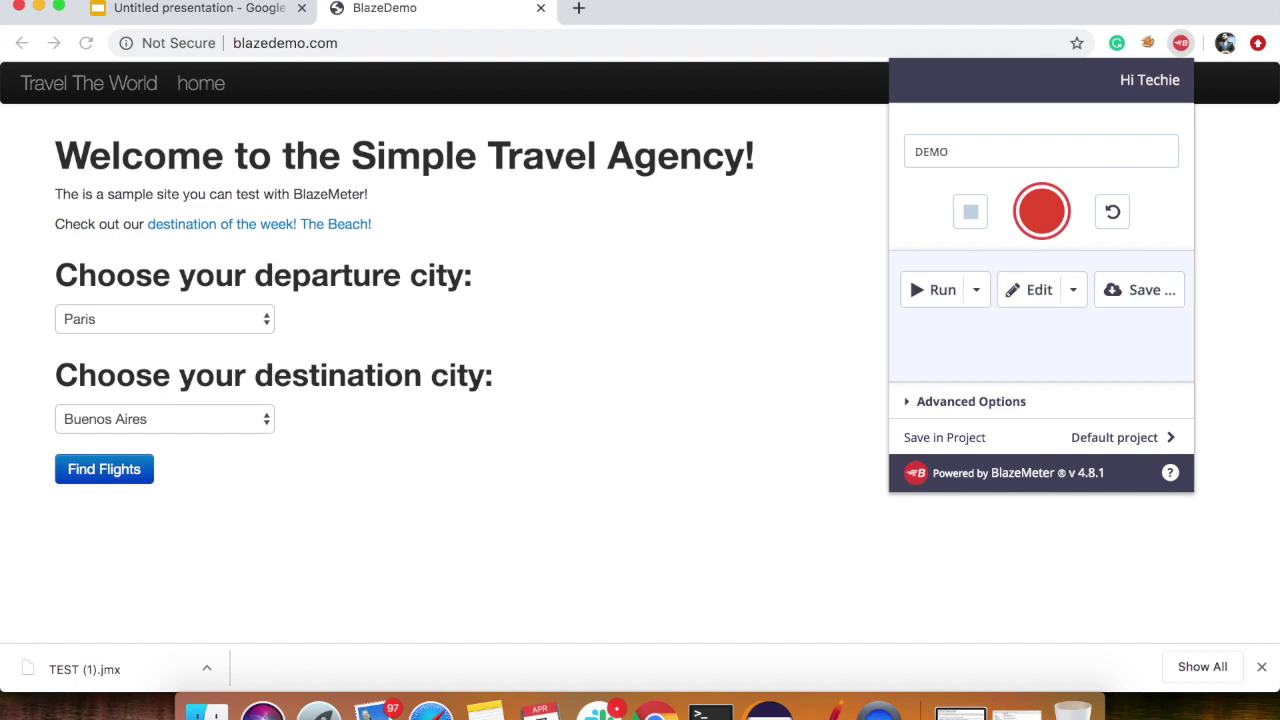
{"action": "type", "text": "RE"}
{"action": "key", "text": "BackSpace"}
{"action": "key", "text": "BackSpace"}
{"action": "type", "text": "RECORDAP"}
{"action": "left_click", "coordinate": [1028, 210]}
- Find flights on BlazeDemo with Boston as the departure city and London as the destination
{"action": "left_click", "coordinate": [233, 320]}
{"action": "left_click", "coordinate": [204, 356]}
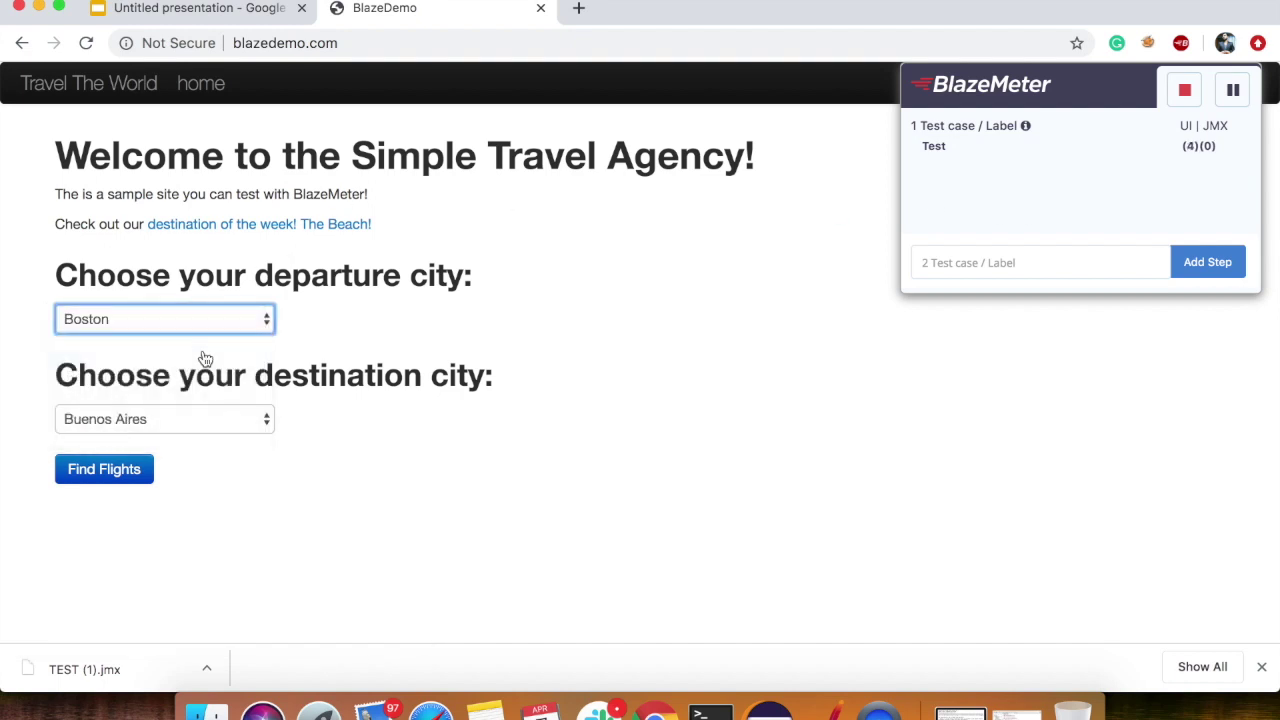
{"action": "left_click", "coordinate": [177, 419]}
{"action": "left_click", "coordinate": [166, 457]}
{"action": "left_click", "coordinate": [137, 468]}
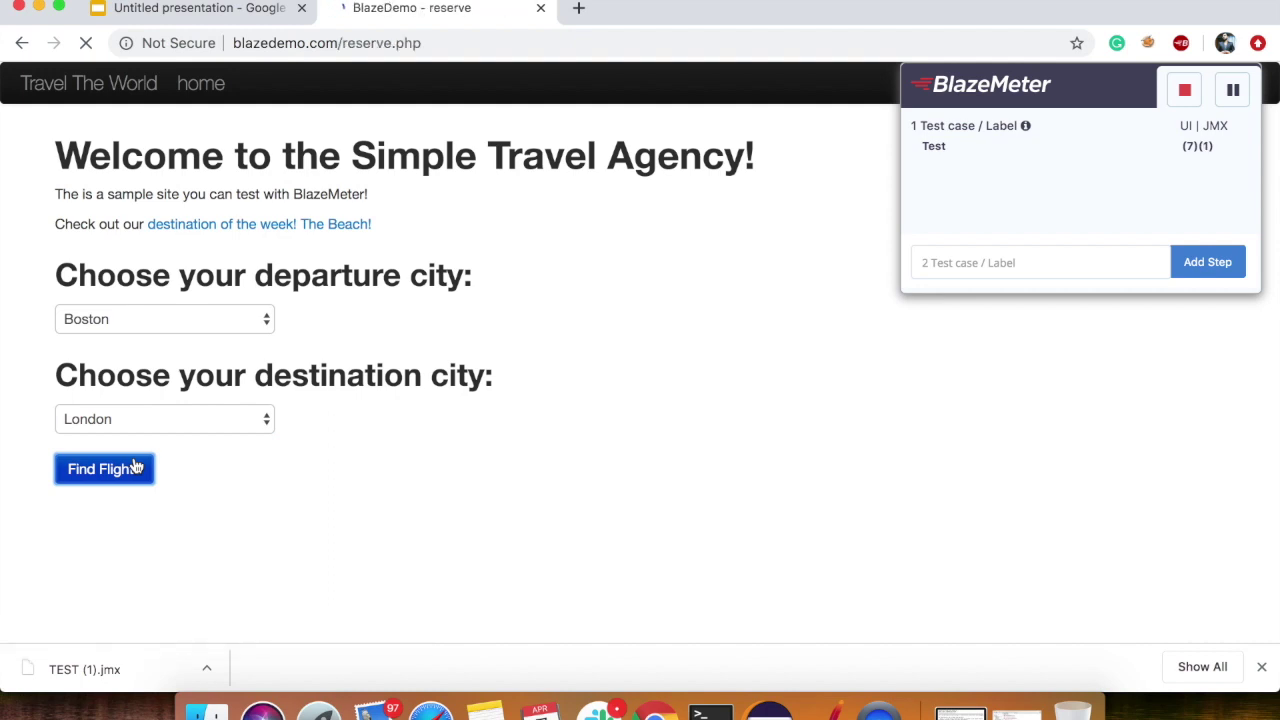
- Choose Lufthansa flight 4346 and submit the purchase form with its fields left blank
{"action": "left_click", "coordinate": [136, 419]}
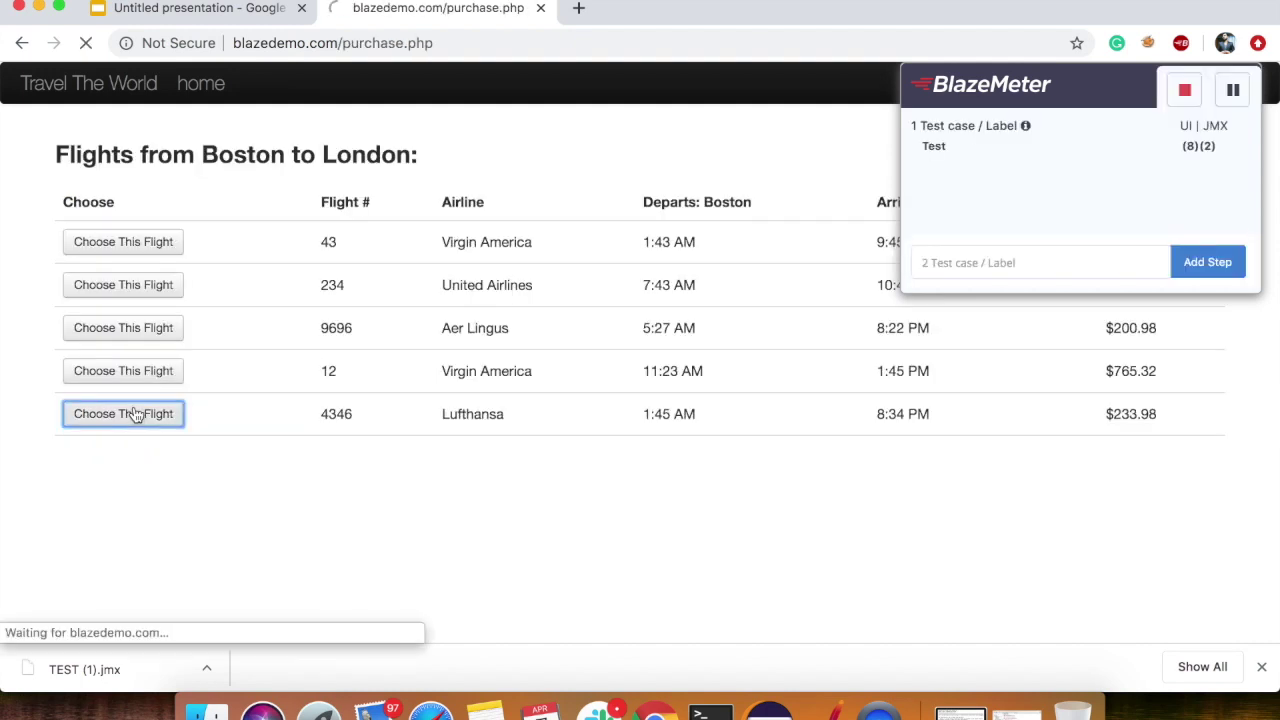
{"action": "scroll", "coordinate": [136, 415], "scroll_direction": "down", "scroll_amount": 10}
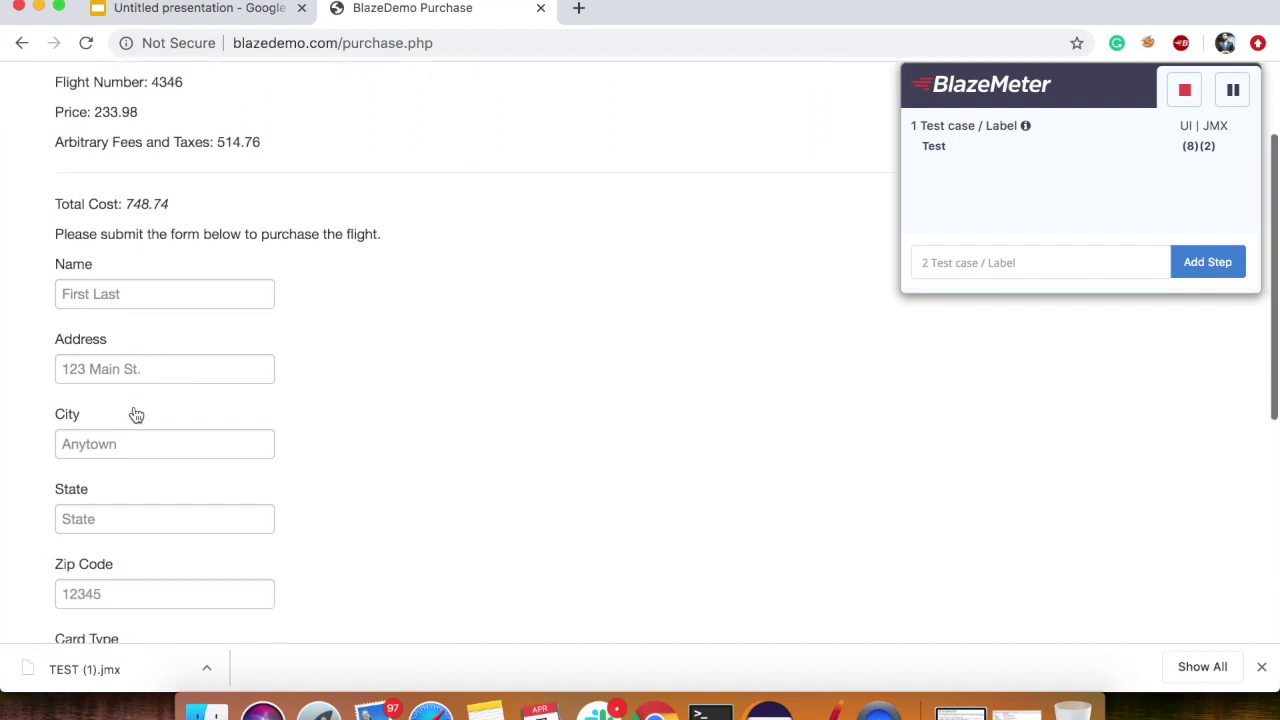
{"action": "left_click", "coordinate": [116, 609]}
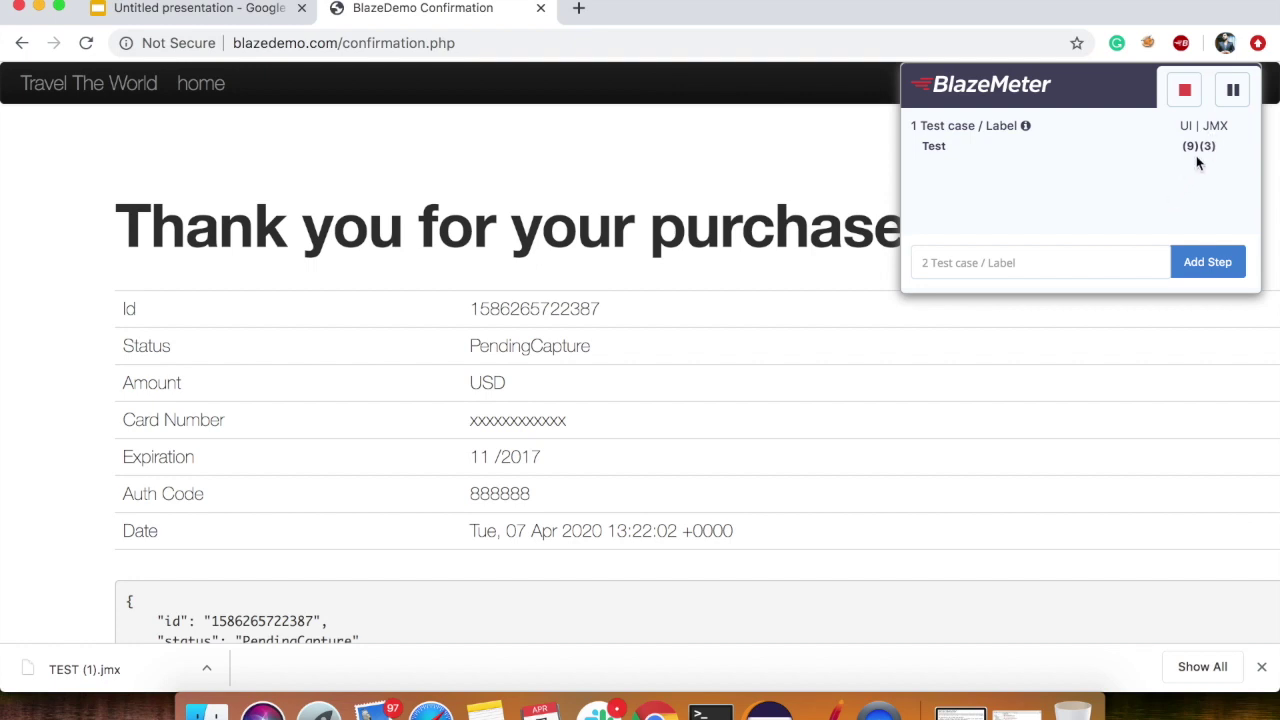
- Return to the travel site's start page and find flights from Mexico City to London
{"action": "left_click", "coordinate": [92, 88]}
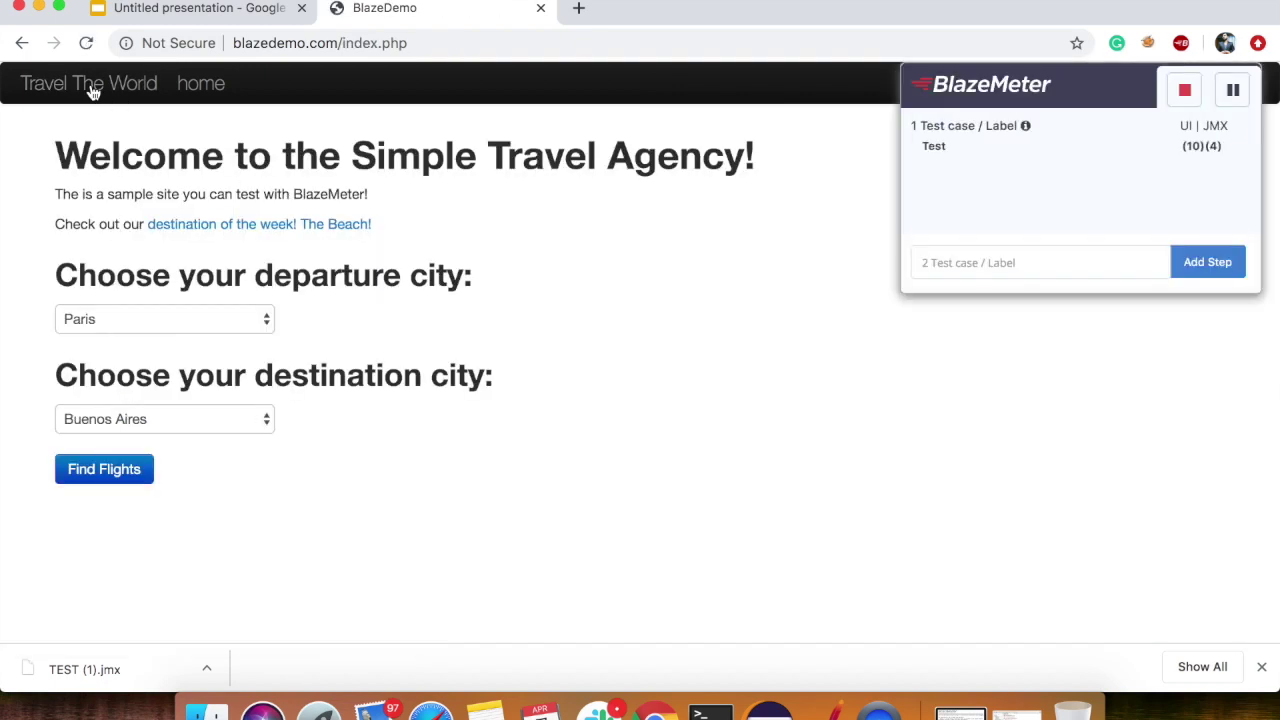
{"action": "left_click", "coordinate": [160, 332]}
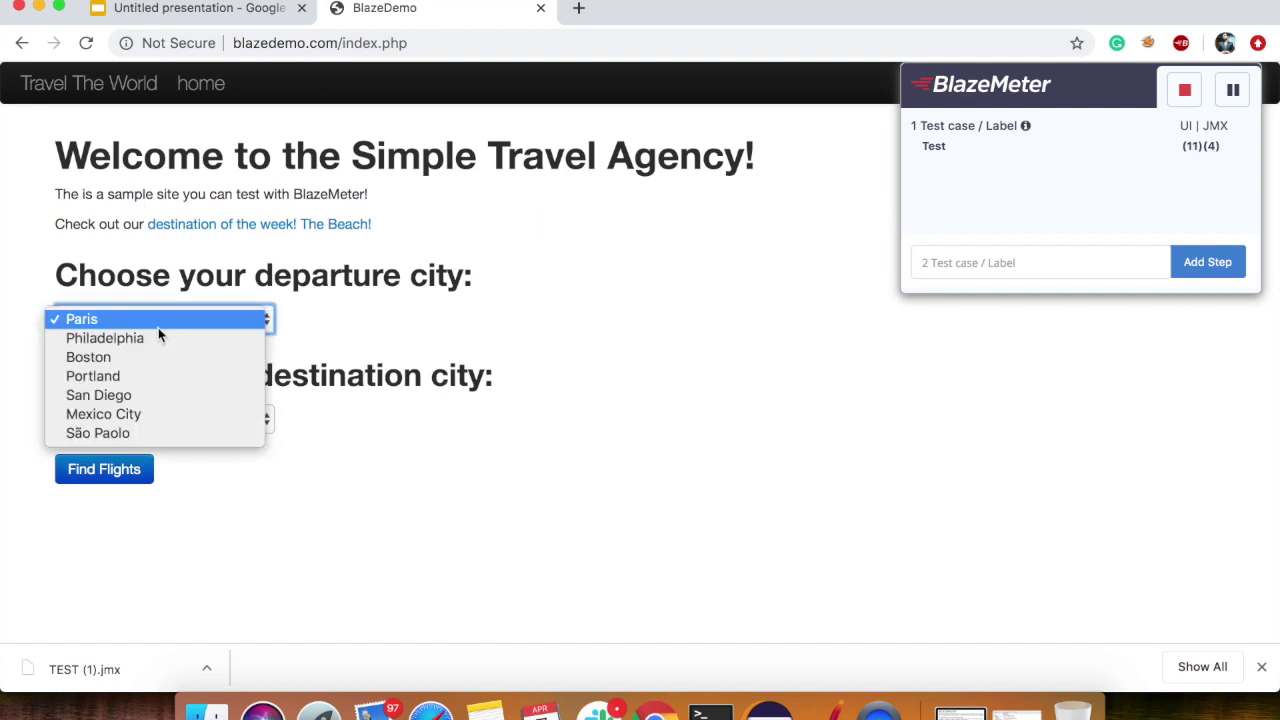
{"action": "left_click", "coordinate": [192, 414]}
{"action": "left_click", "coordinate": [193, 418]}
{"action": "left_click", "coordinate": [179, 453]}
{"action": "left_click", "coordinate": [150, 471]}
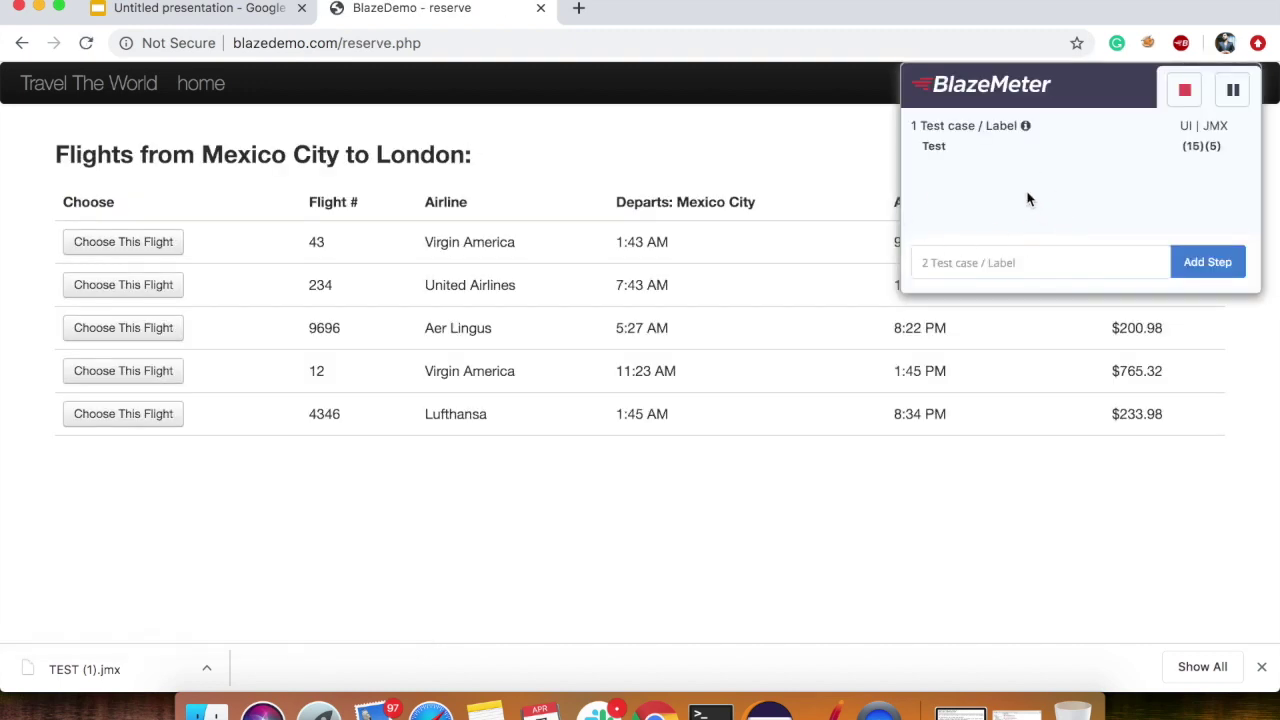
- Stop the BlazeMeter recording and save it as a JMeter (JMX) script
{"action": "left_click", "coordinate": [1186, 94]}
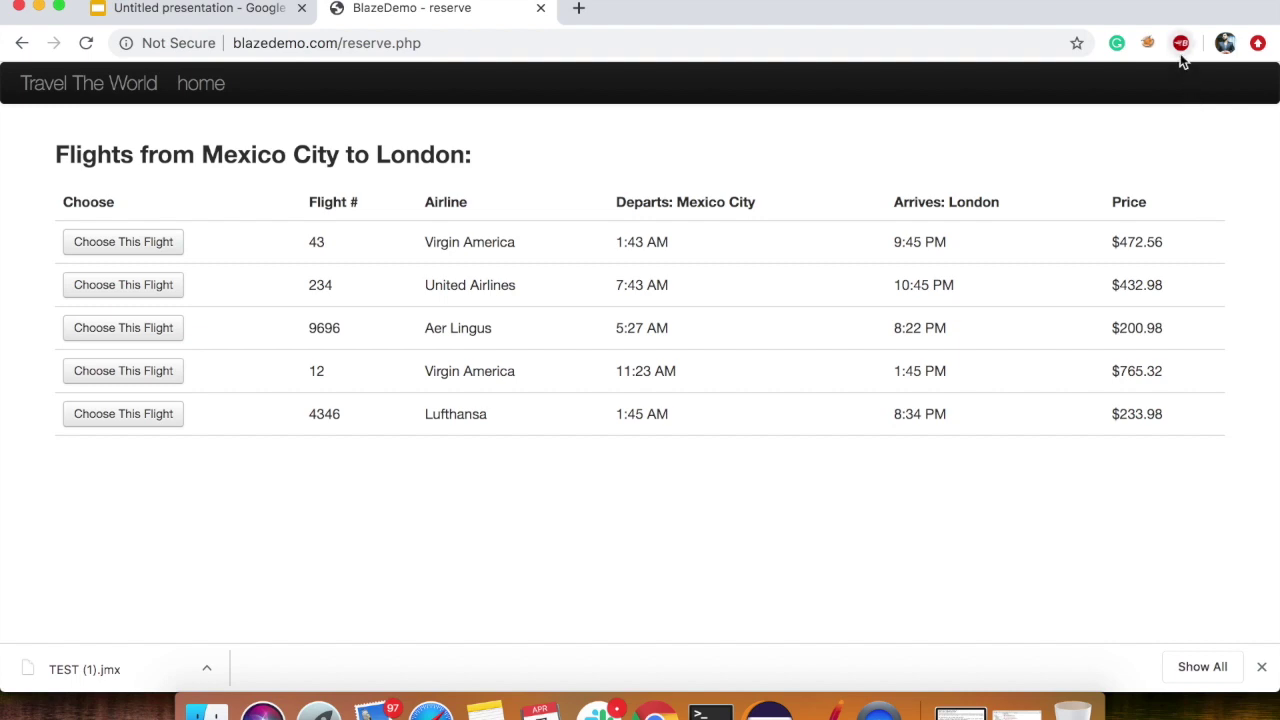
{"action": "left_click", "coordinate": [1181, 52]}
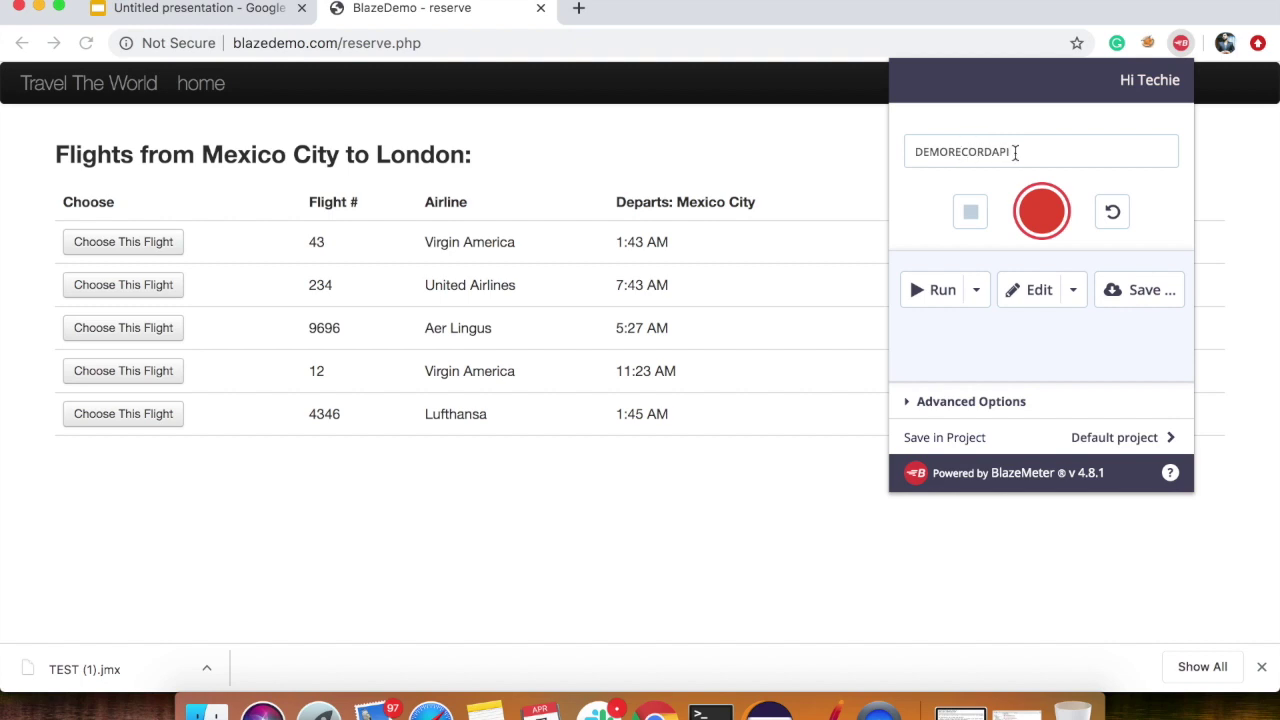
{"action": "left_click", "coordinate": [1125, 299]}
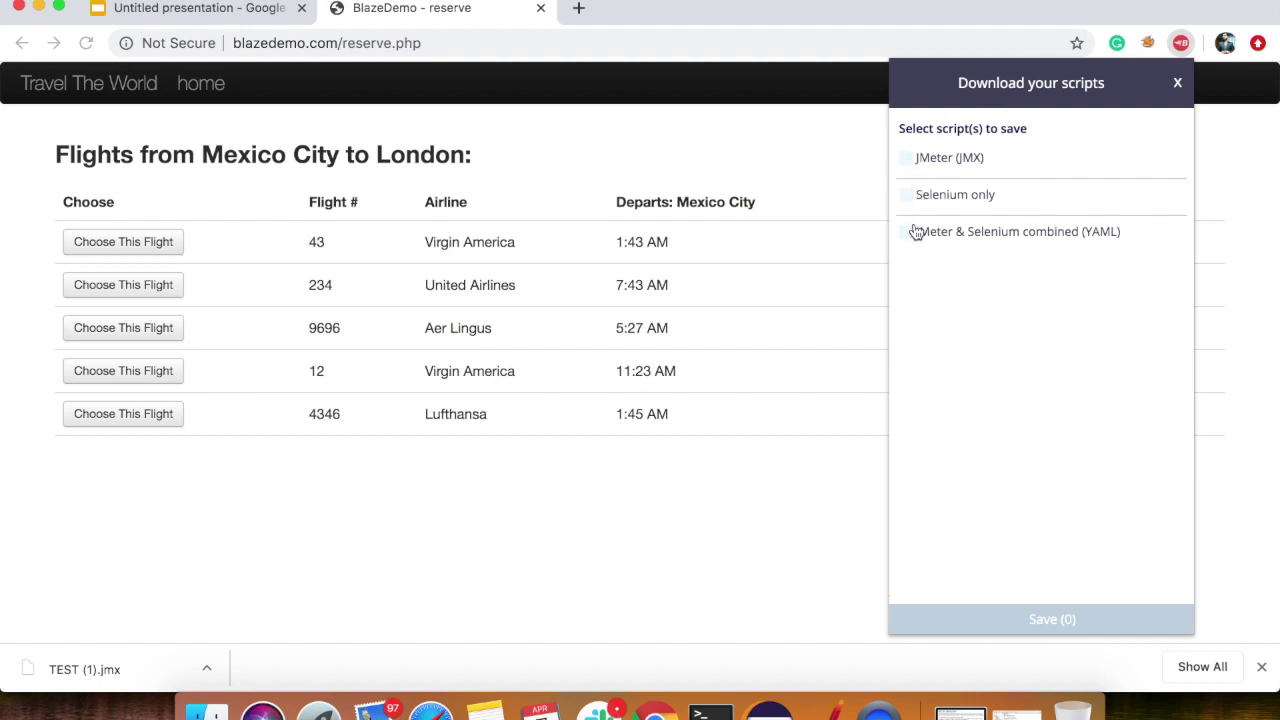
{"action": "left_click", "coordinate": [906, 160]}
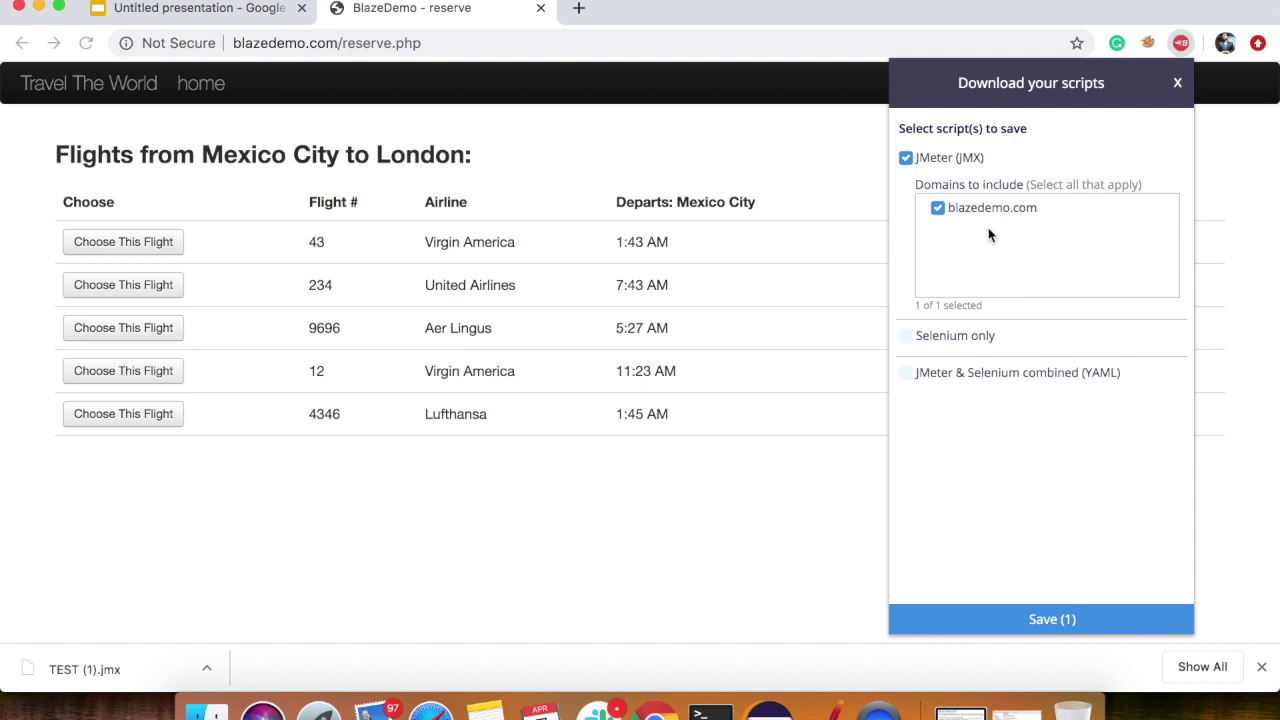
{"action": "left_click", "coordinate": [975, 621]}
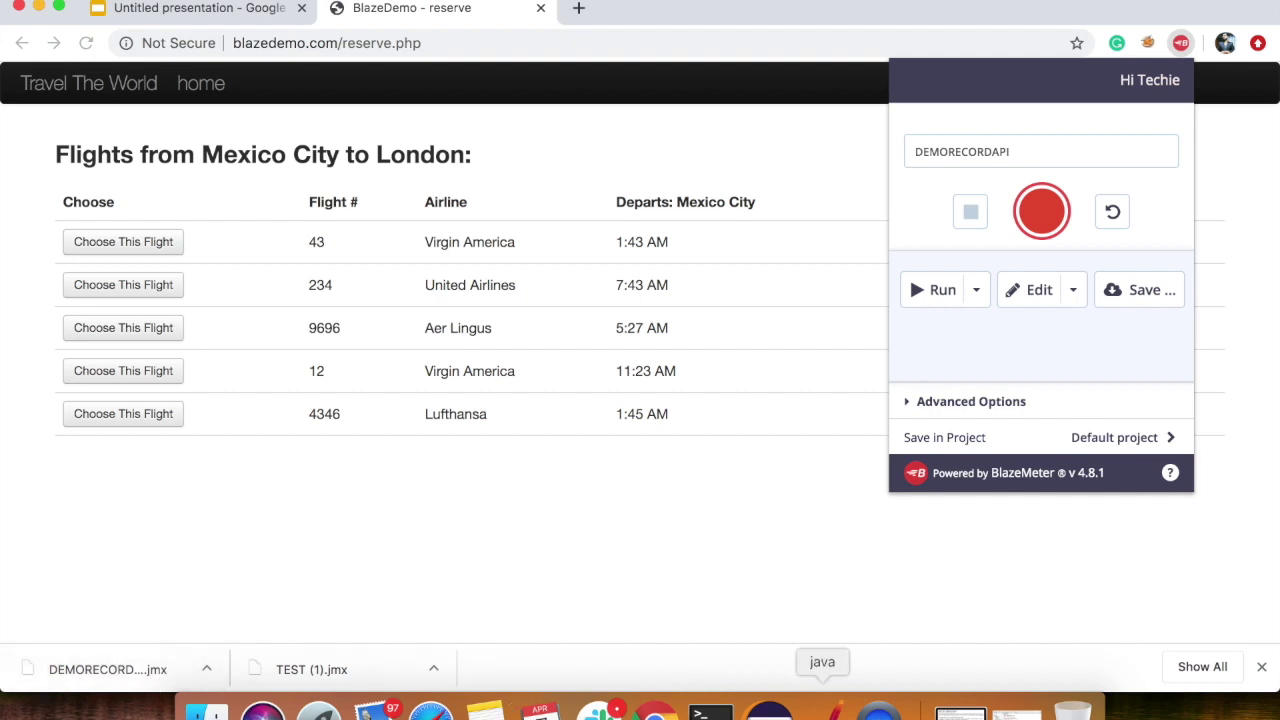
- Switch to JMeter and open DEMORECORDAPI.jmx from the Downloads folder
{"action": "left_click", "coordinate": [822, 712]}
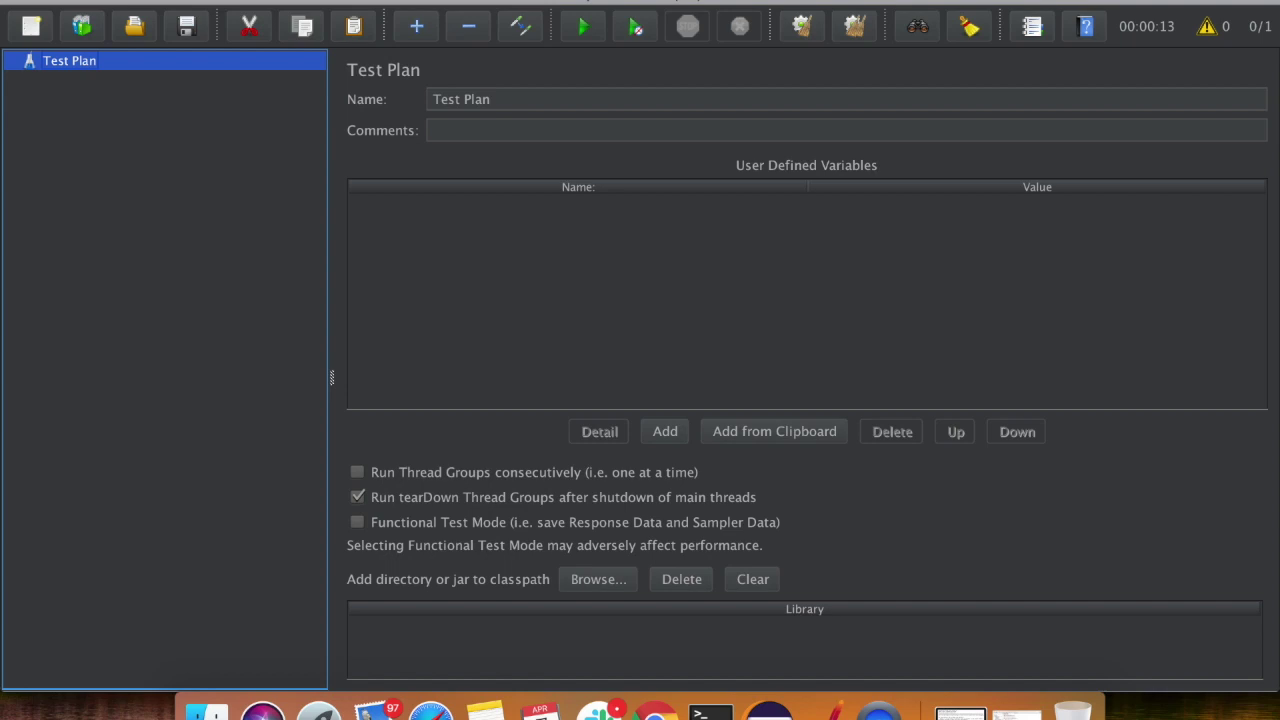
{"action": "left_click", "coordinate": [140, 1]}
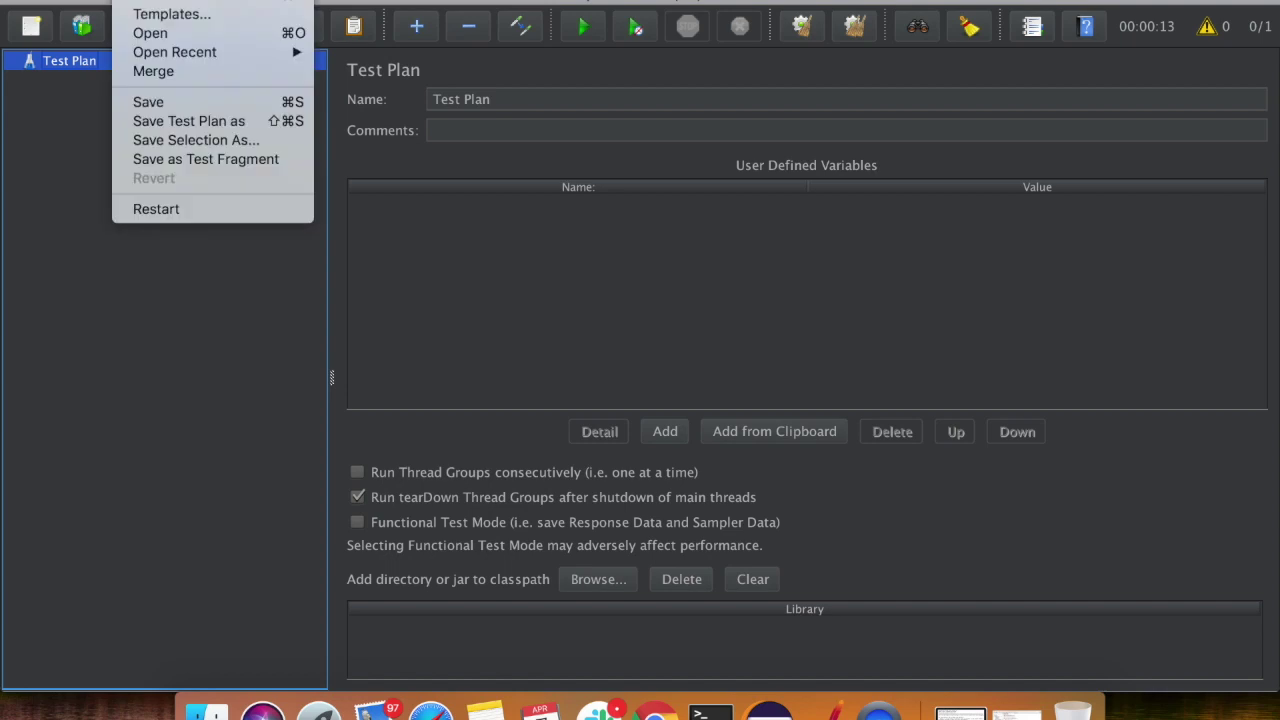
{"action": "left_click", "coordinate": [138, 40]}
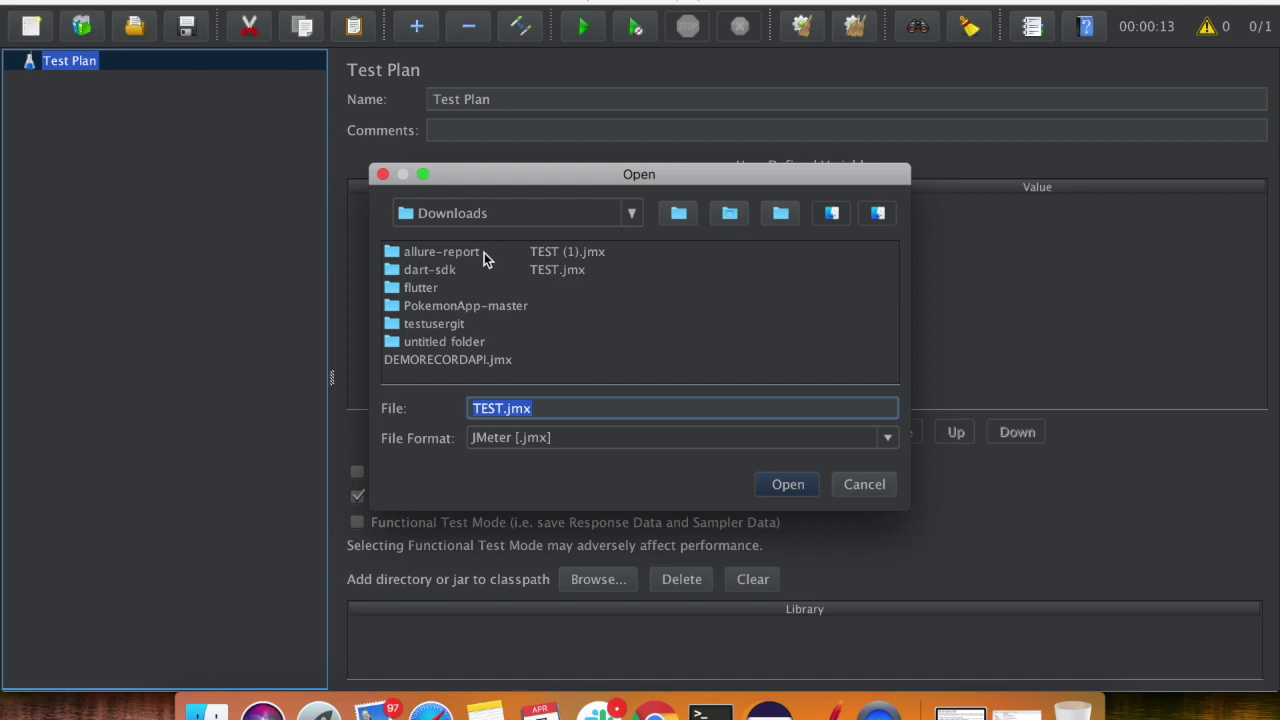
{"action": "left_click", "coordinate": [445, 359]}
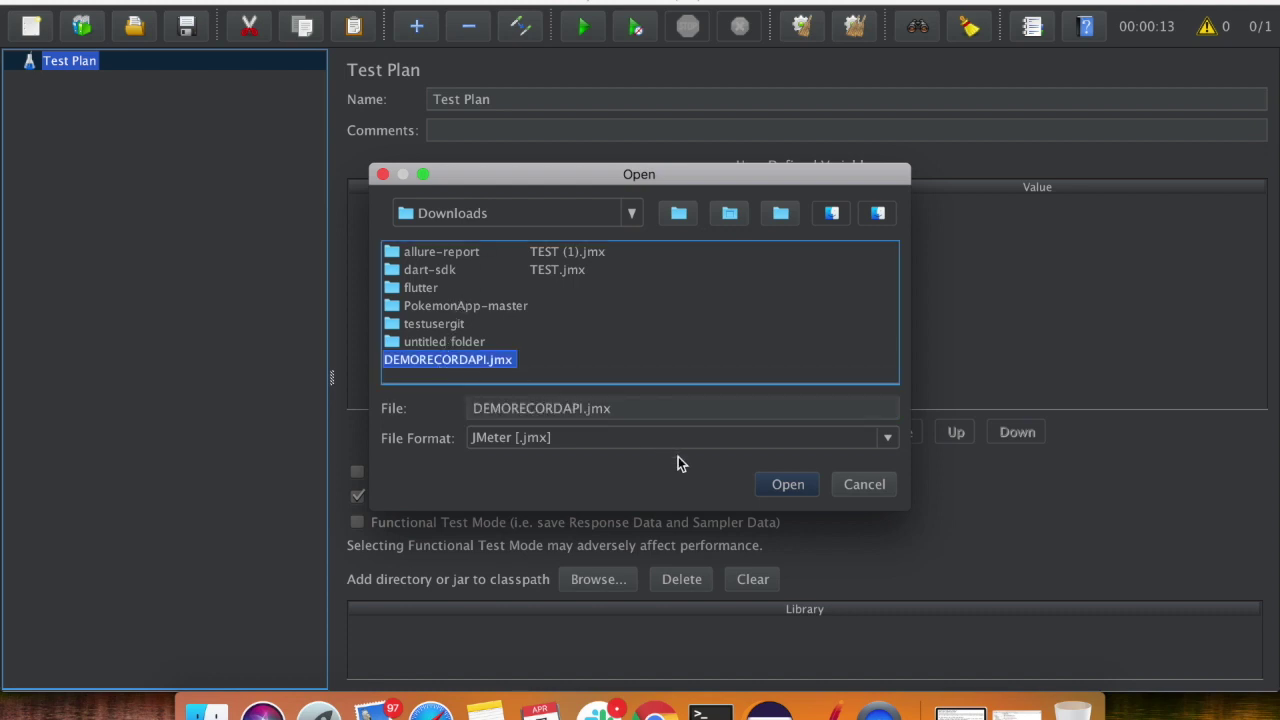
{"action": "left_click", "coordinate": [779, 484]}
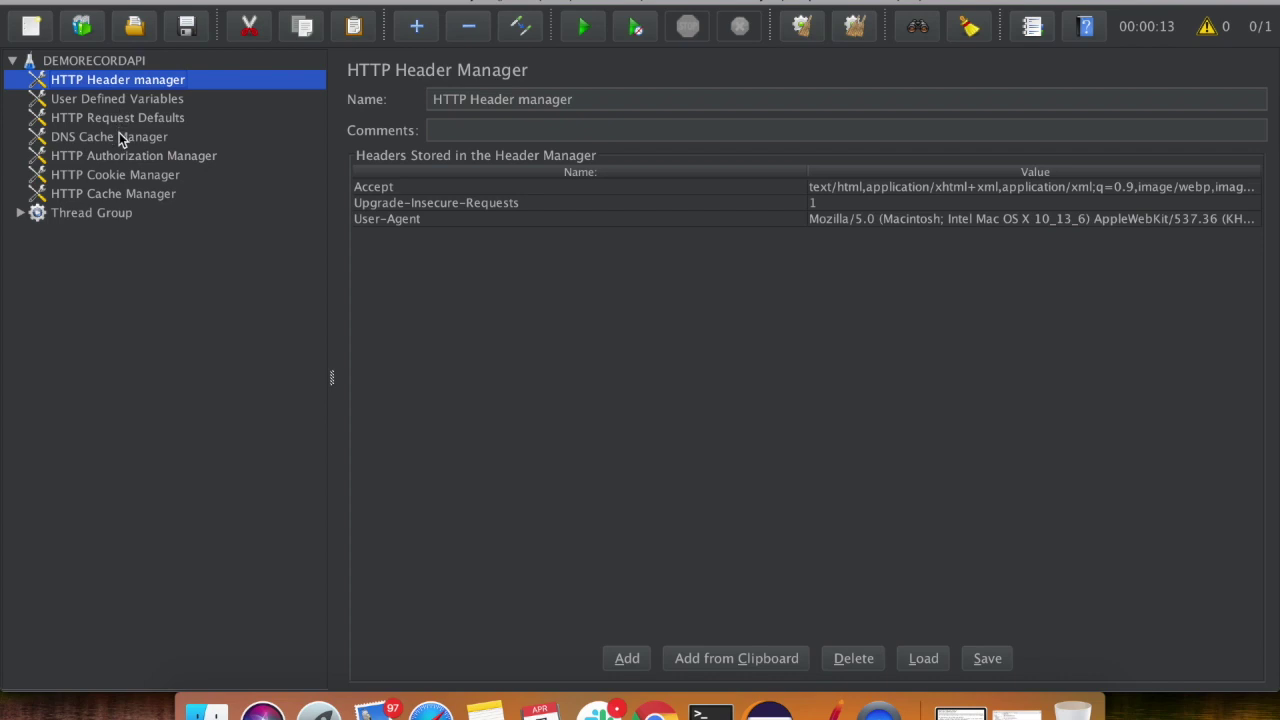
- Review the test plan's configuration elements, from User Defined Variables and HTTP Request Defaults through the authorization, cookie and cache managers
{"action": "left_click", "coordinate": [110, 96]}
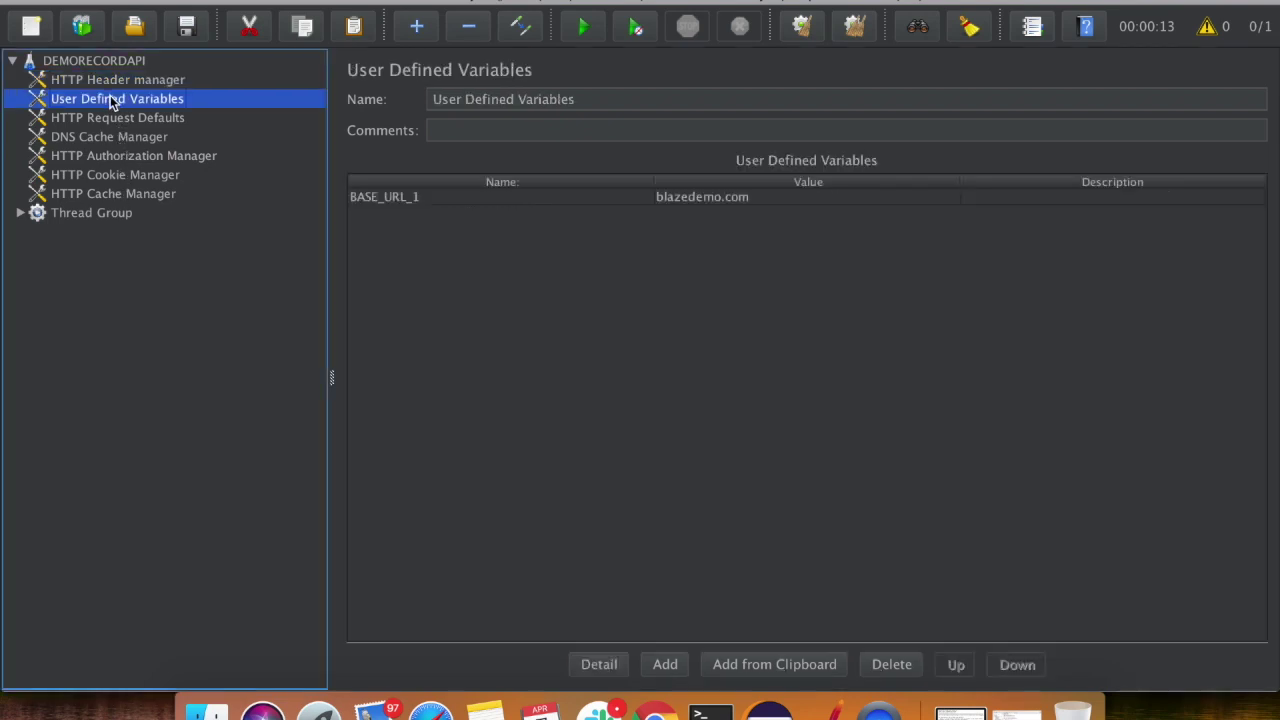
{"action": "left_click", "coordinate": [110, 118]}
{"action": "left_click", "coordinate": [107, 136]}
{"action": "left_click", "coordinate": [102, 156]}
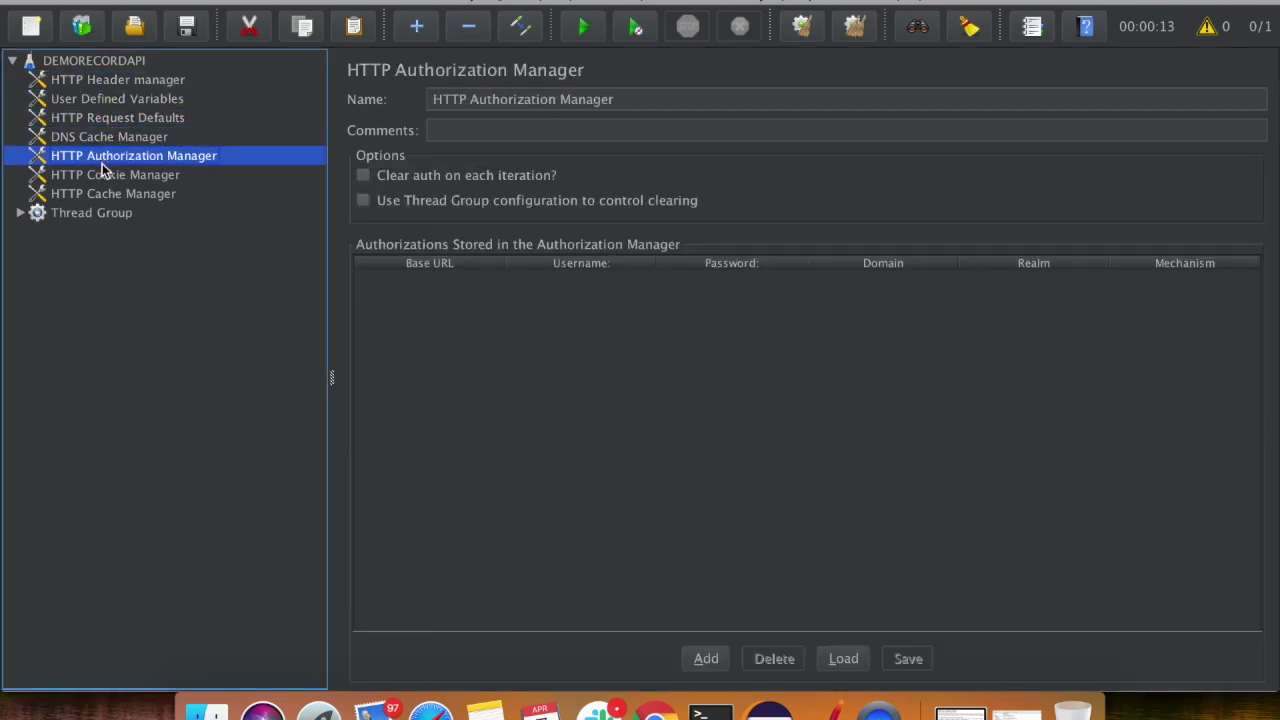
{"action": "left_click", "coordinate": [103, 173]}
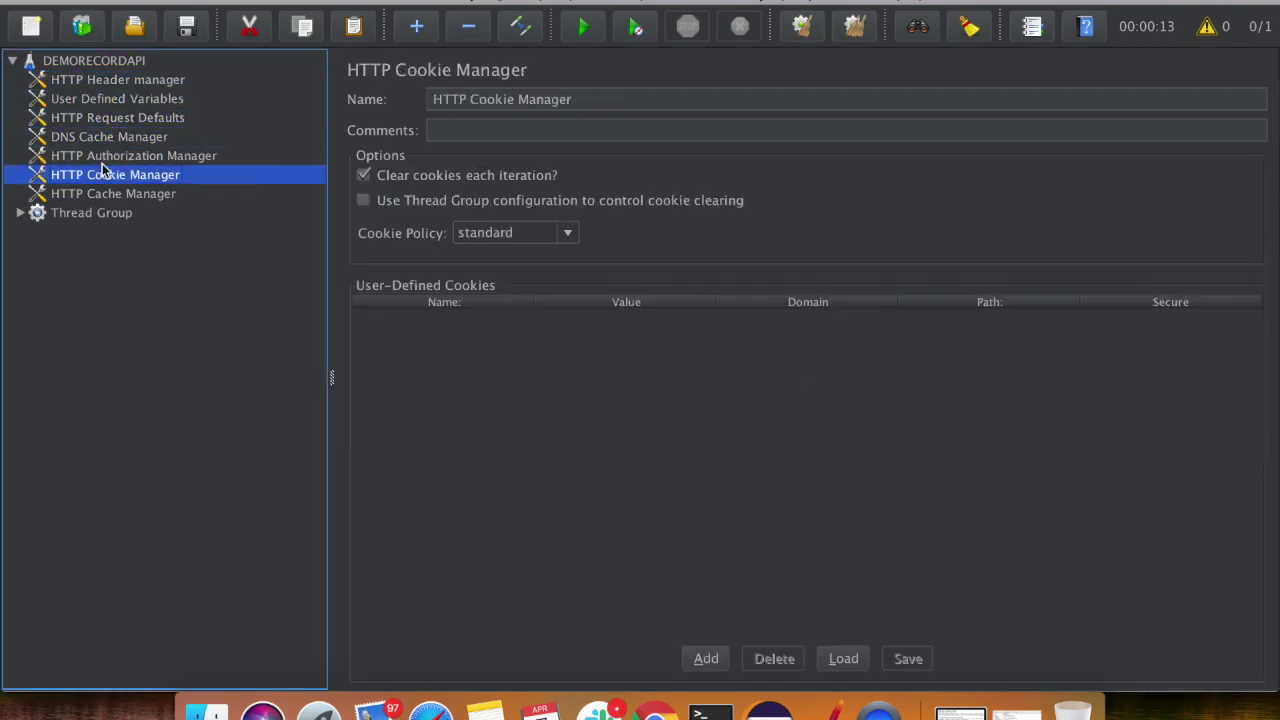
{"action": "left_click", "coordinate": [82, 86]}
{"action": "left_click", "coordinate": [155, 119]}
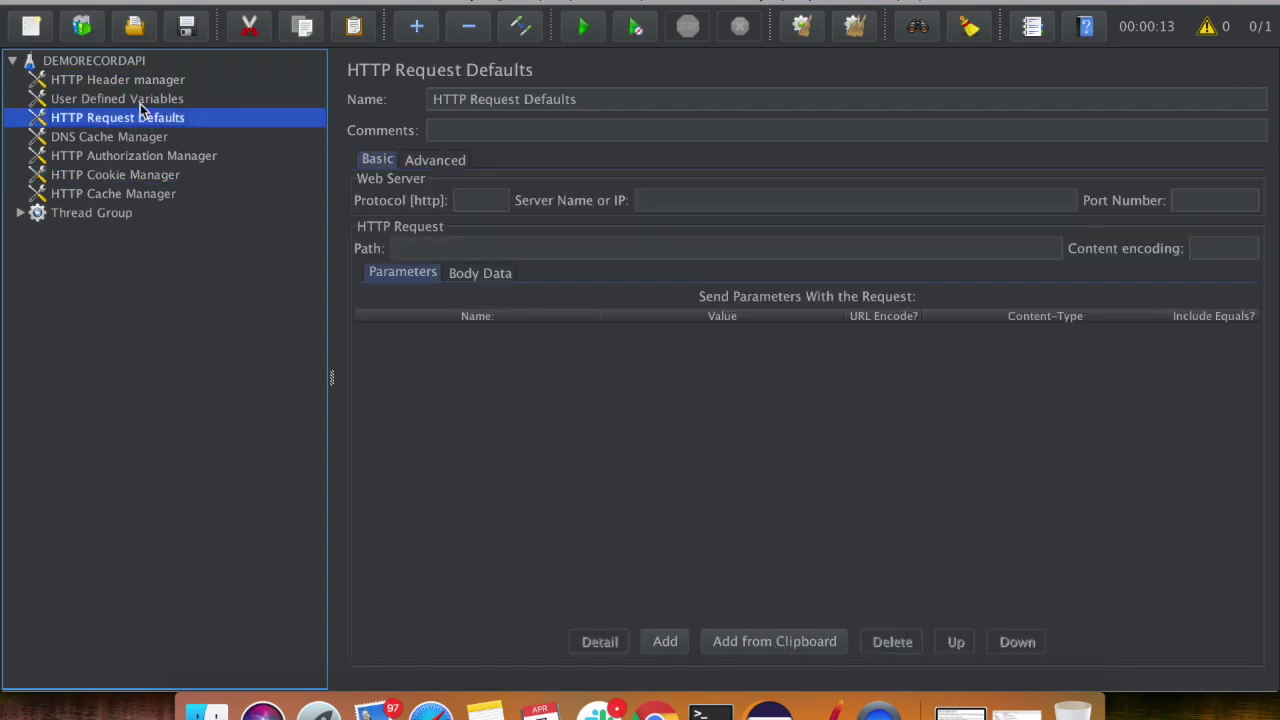
{"action": "left_click", "coordinate": [142, 101]}
{"action": "left_click", "coordinate": [140, 118]}
{"action": "left_click", "coordinate": [132, 158]}
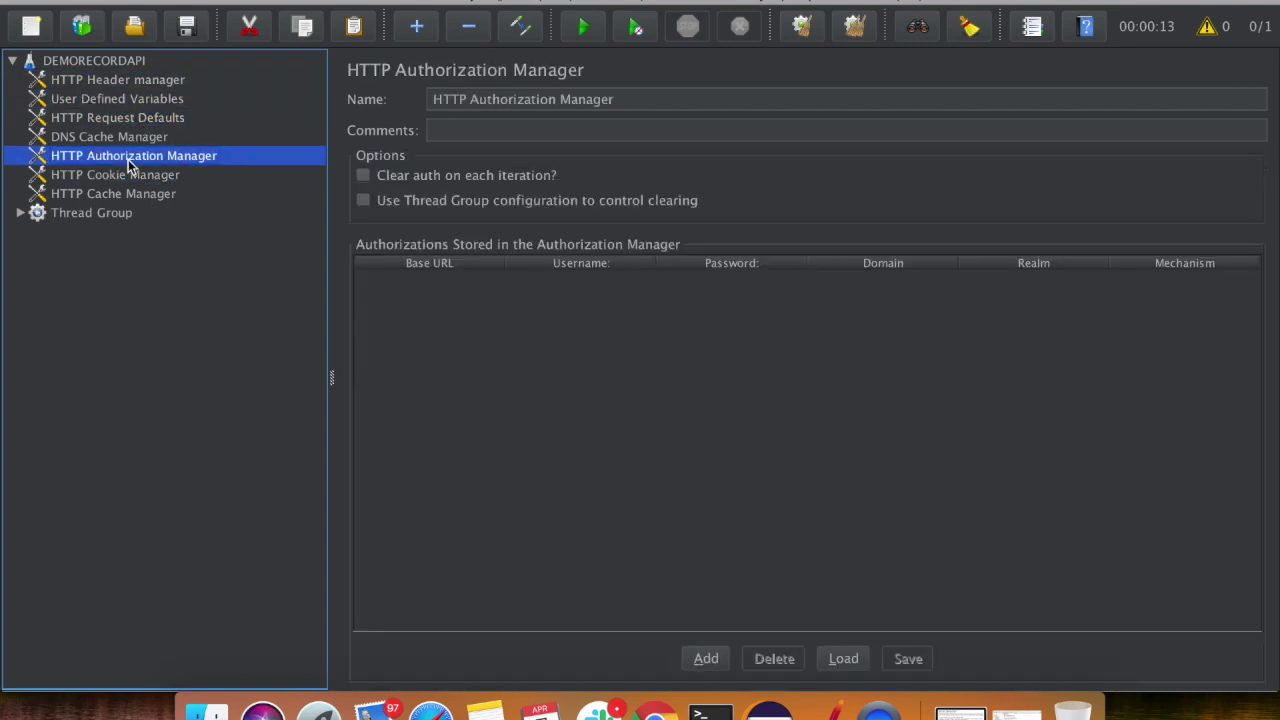
{"action": "left_click", "coordinate": [121, 178]}
{"action": "left_click", "coordinate": [112, 194]}
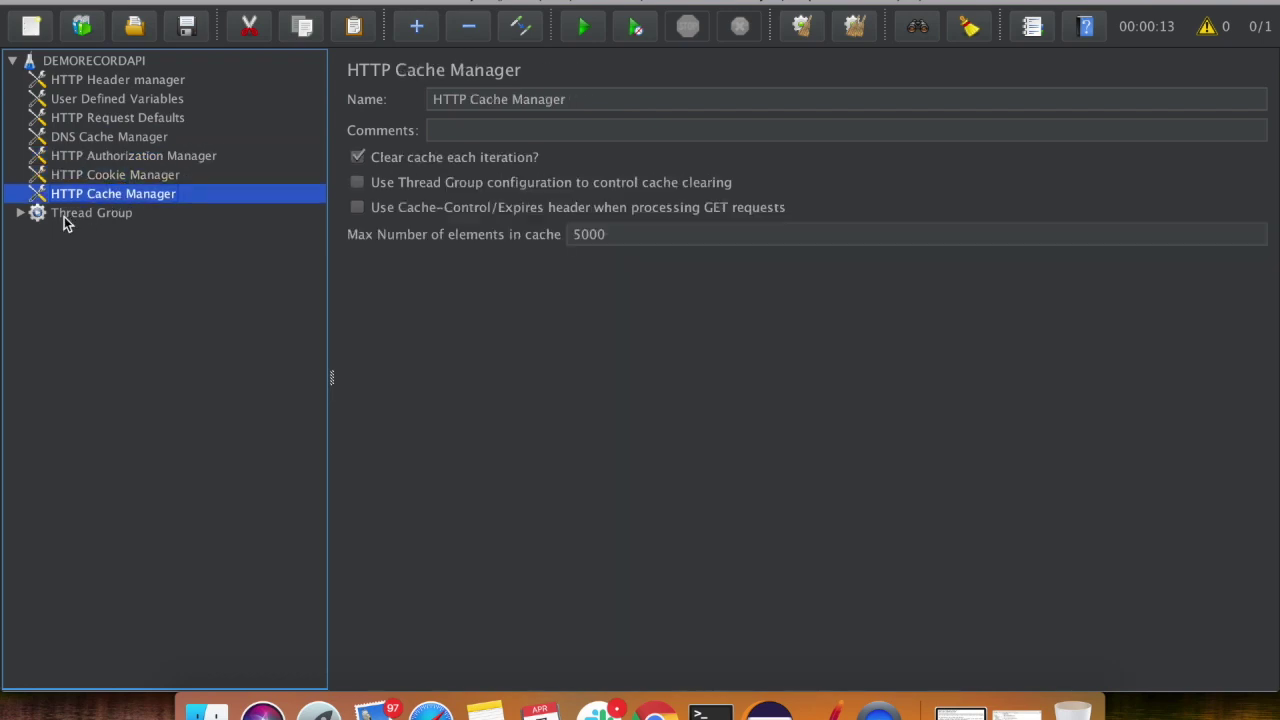
- Expand the Thread Group and its Test controller and examine the parameters of each recorded blazedemo.com request
{"action": "left_click", "coordinate": [20, 214]}
{"action": "left_click", "coordinate": [29, 233]}
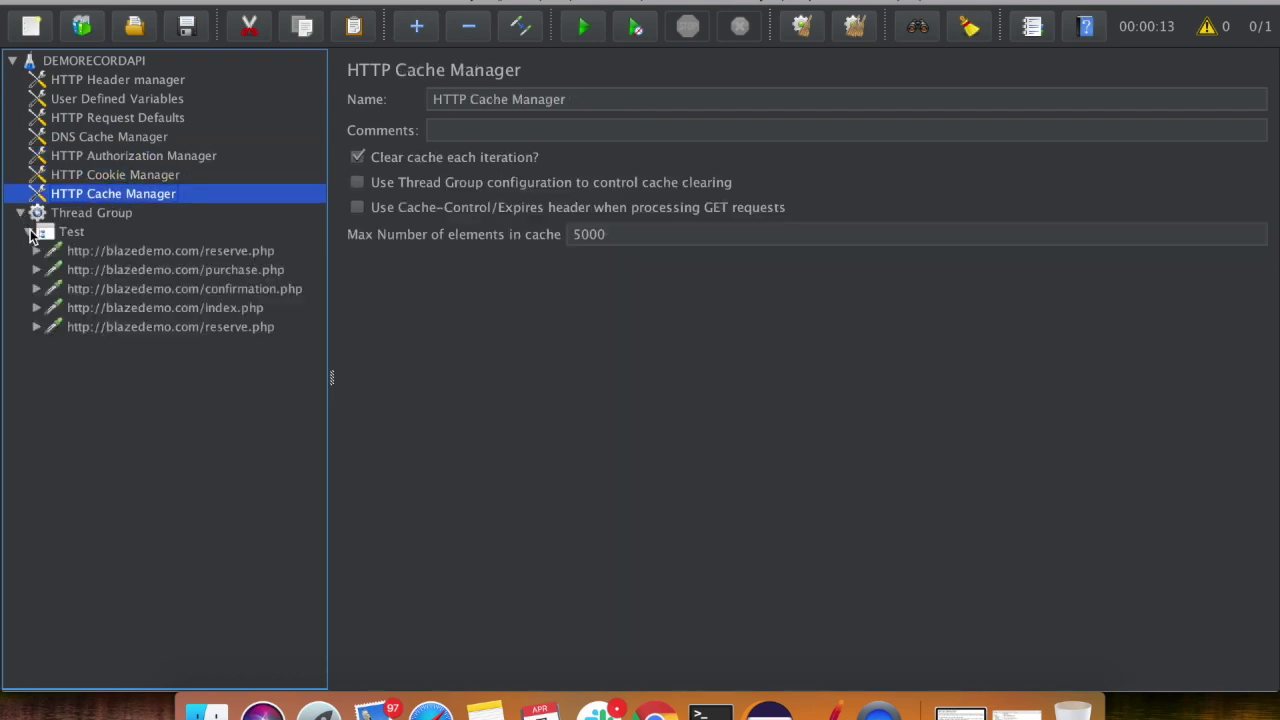
{"action": "left_click", "coordinate": [86, 254]}
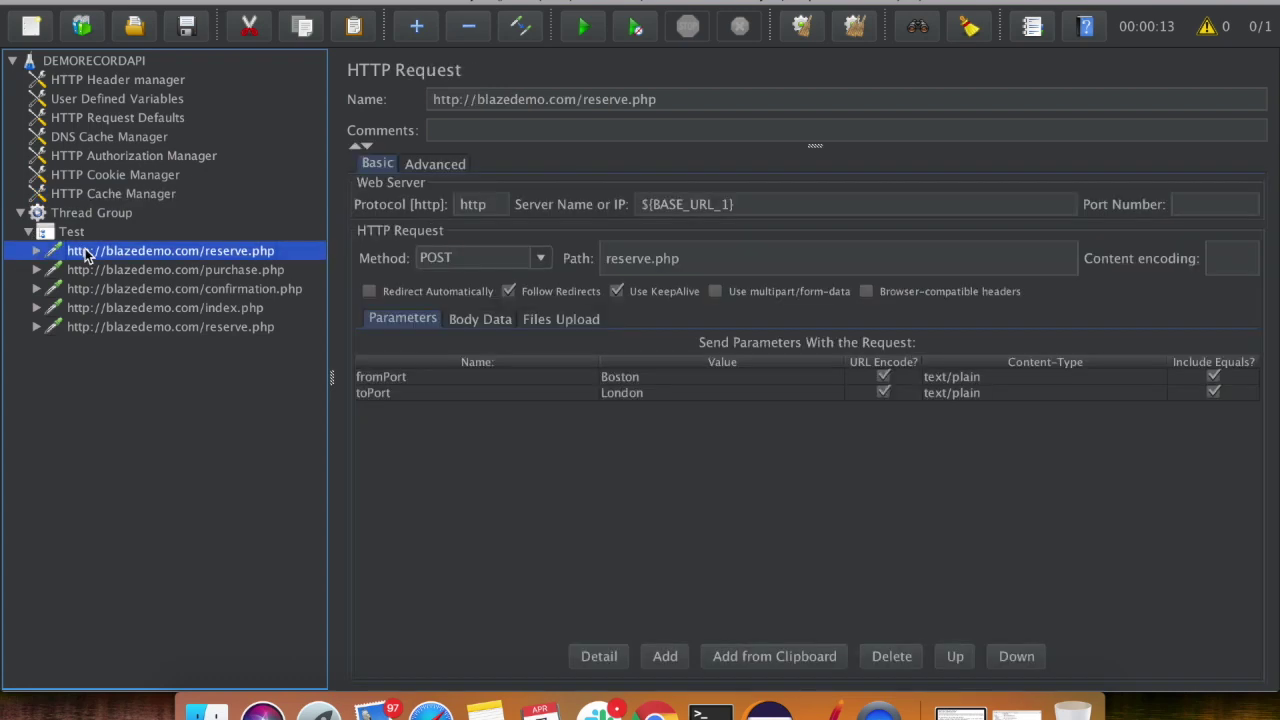
{"action": "left_click", "coordinate": [92, 270]}
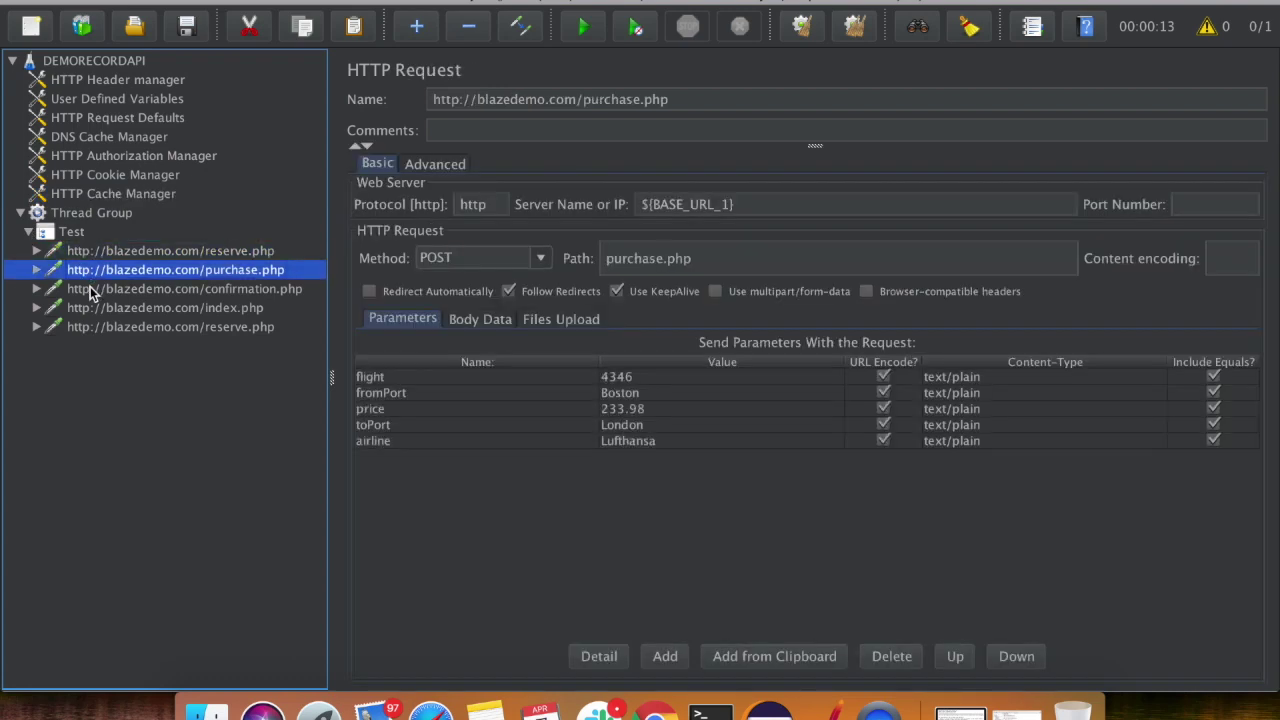
{"action": "left_click", "coordinate": [92, 289]}
{"action": "left_click", "coordinate": [90, 308]}
{"action": "left_click", "coordinate": [92, 327]}
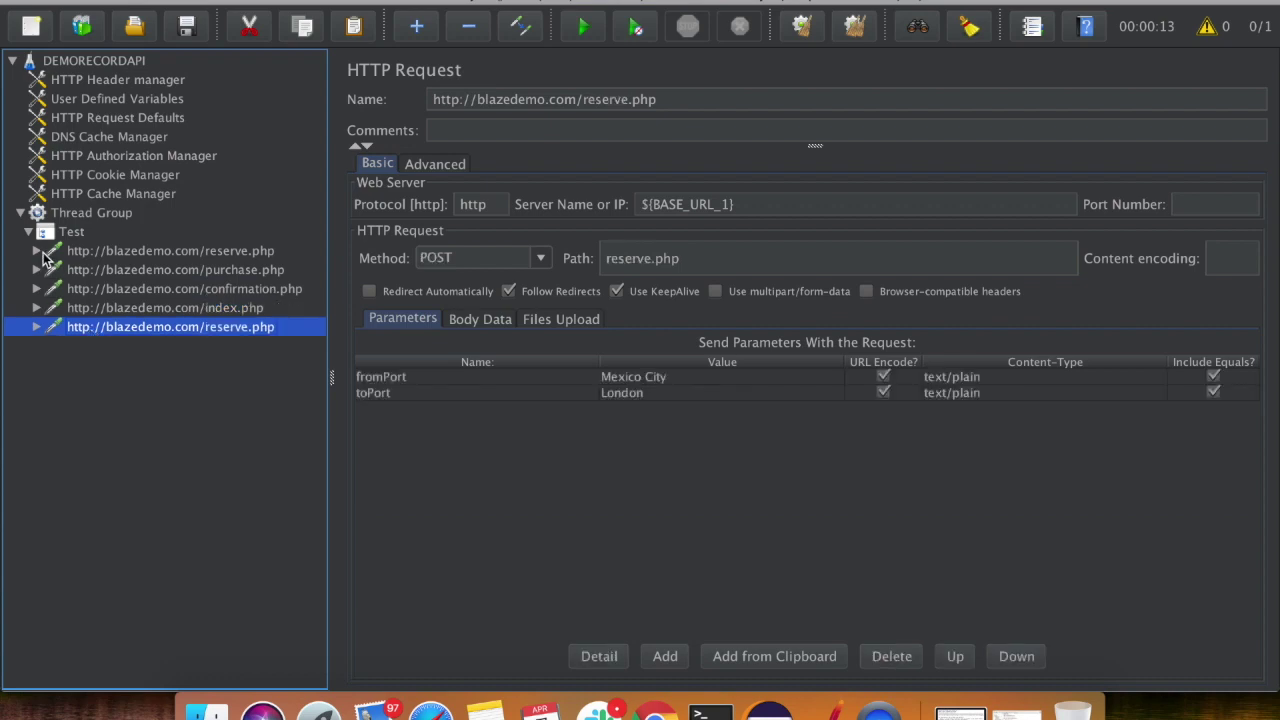
- Rename the Test transaction controller in the Thread Group as RECORDAPIDEMO
{"action": "left_click", "coordinate": [28, 233]}
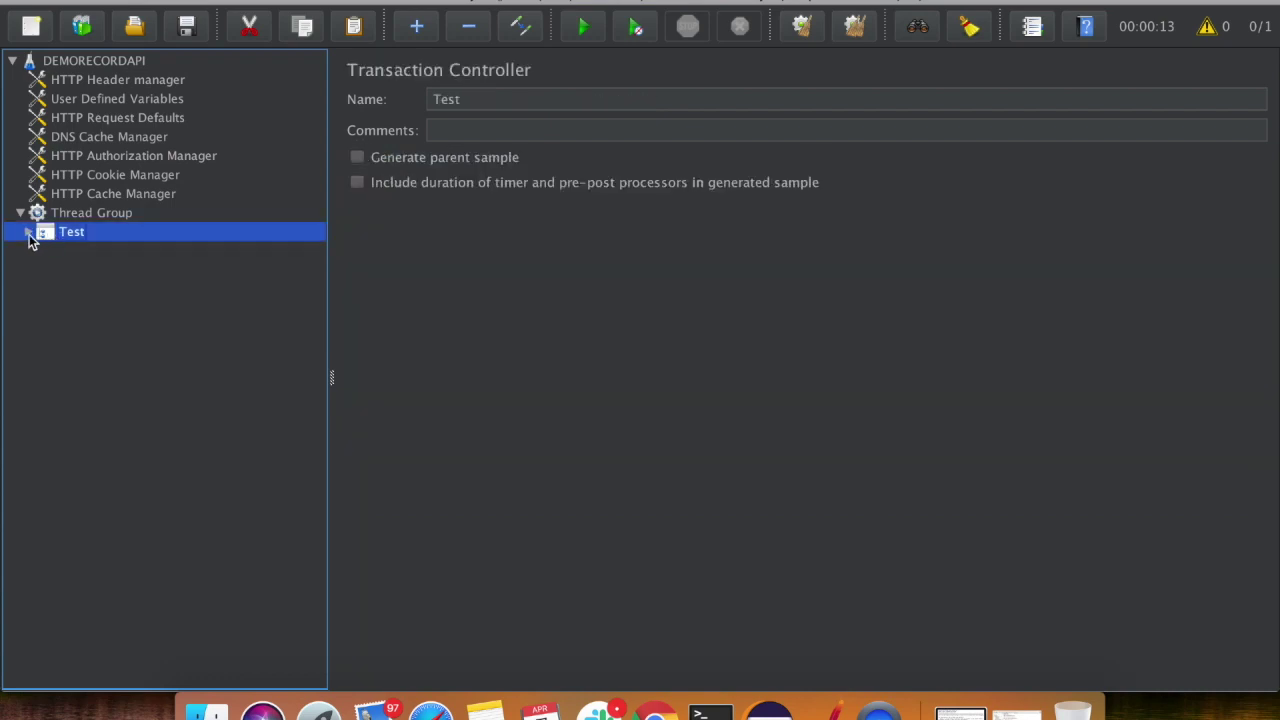
{"action": "left_click", "coordinate": [28, 233]}
{"action": "left_click", "coordinate": [28, 233]}
{"action": "left_click", "coordinate": [462, 99]}
{"action": "key", "text": "BackSpace"}
{"action": "key", "text": "BackSpace"}
{"action": "key", "text": "BackSpace"}
{"action": "key", "text": "BackSpace"}
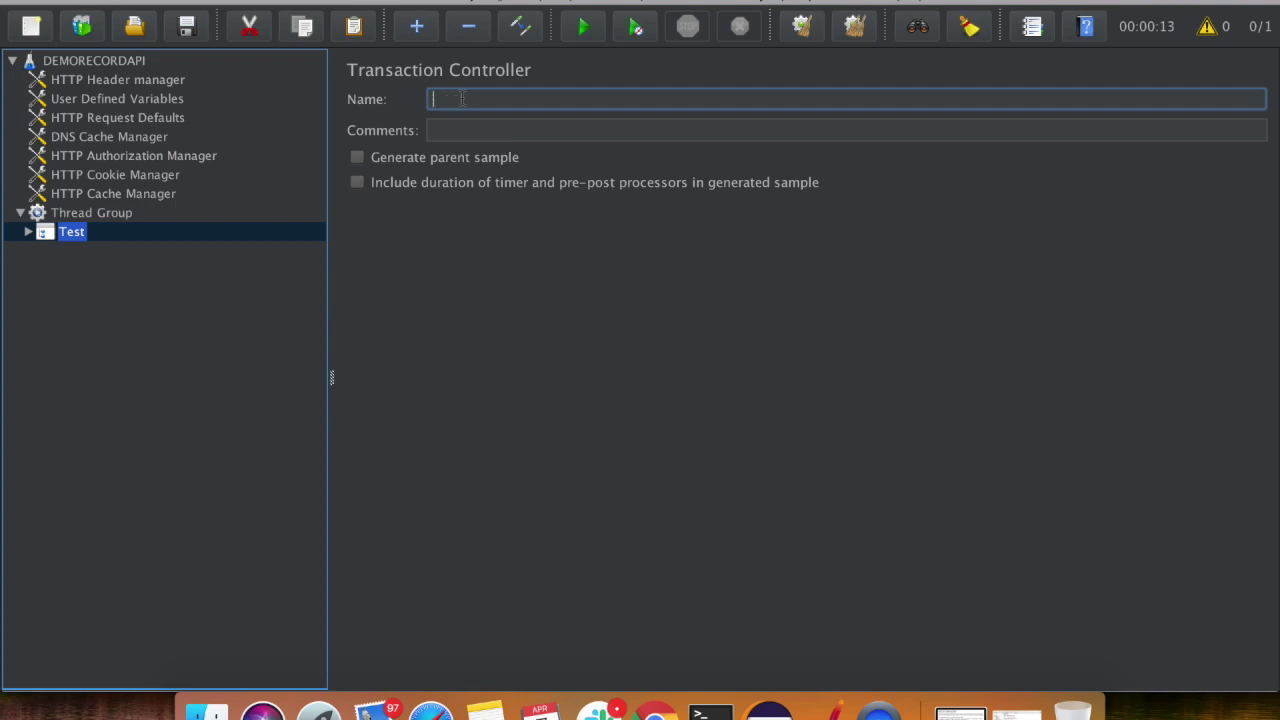
{"action": "type", "text": "RECORDAPIDEMO"}
{"action": "left_click", "coordinate": [199, 358]}
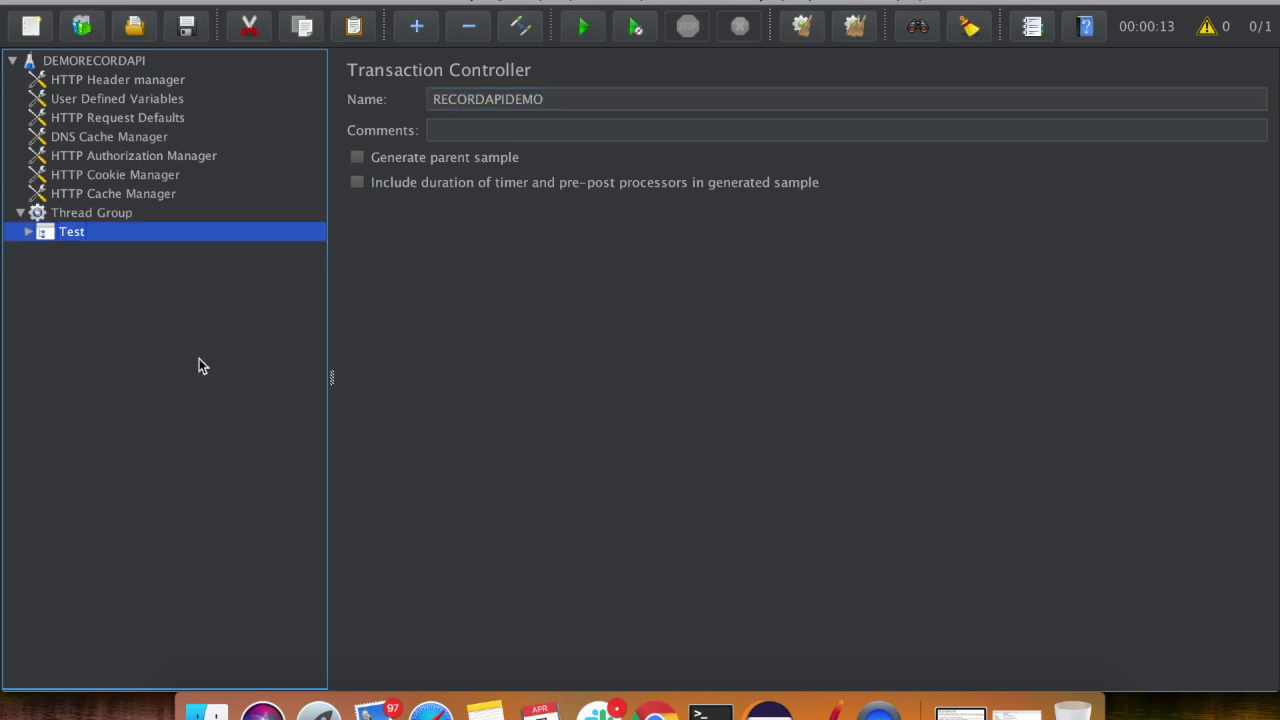
{"action": "left_click", "coordinate": [127, 210]}
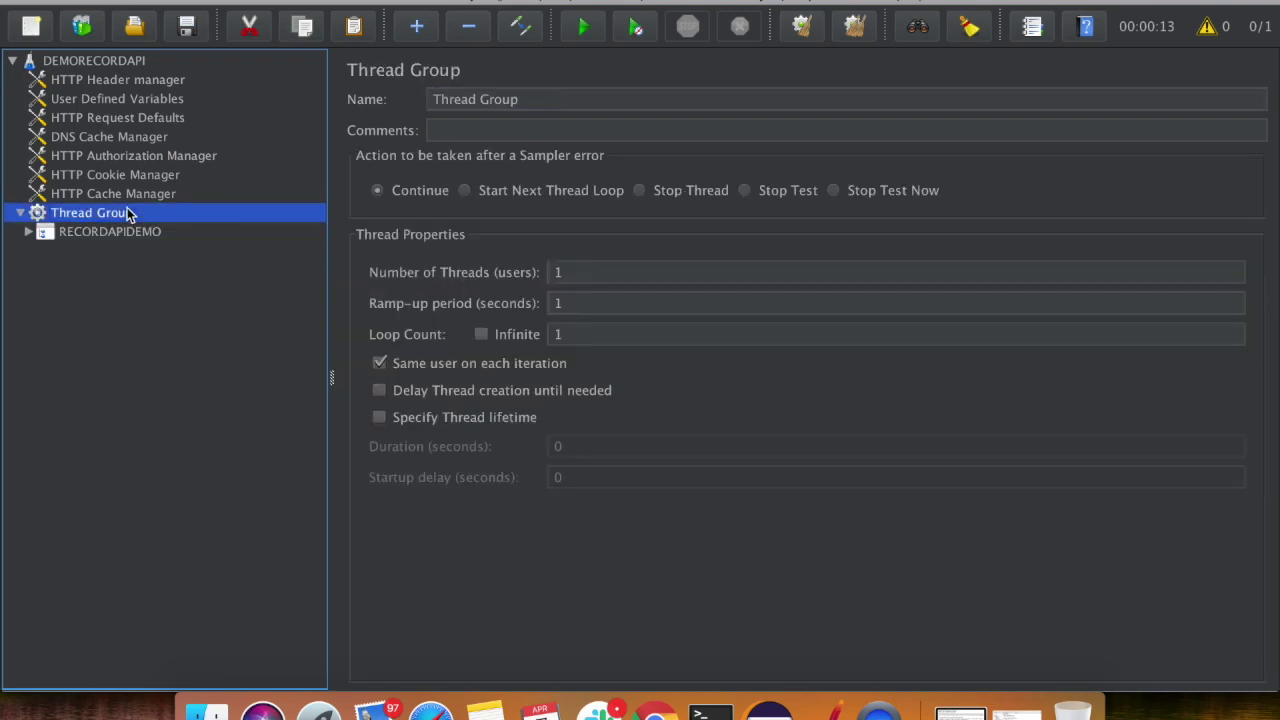
- Expand the RECORDAPIDEMO controller and check the methods and parameters of its purchase, reserve, index and confirmation requests
{"action": "left_click", "coordinate": [120, 236]}
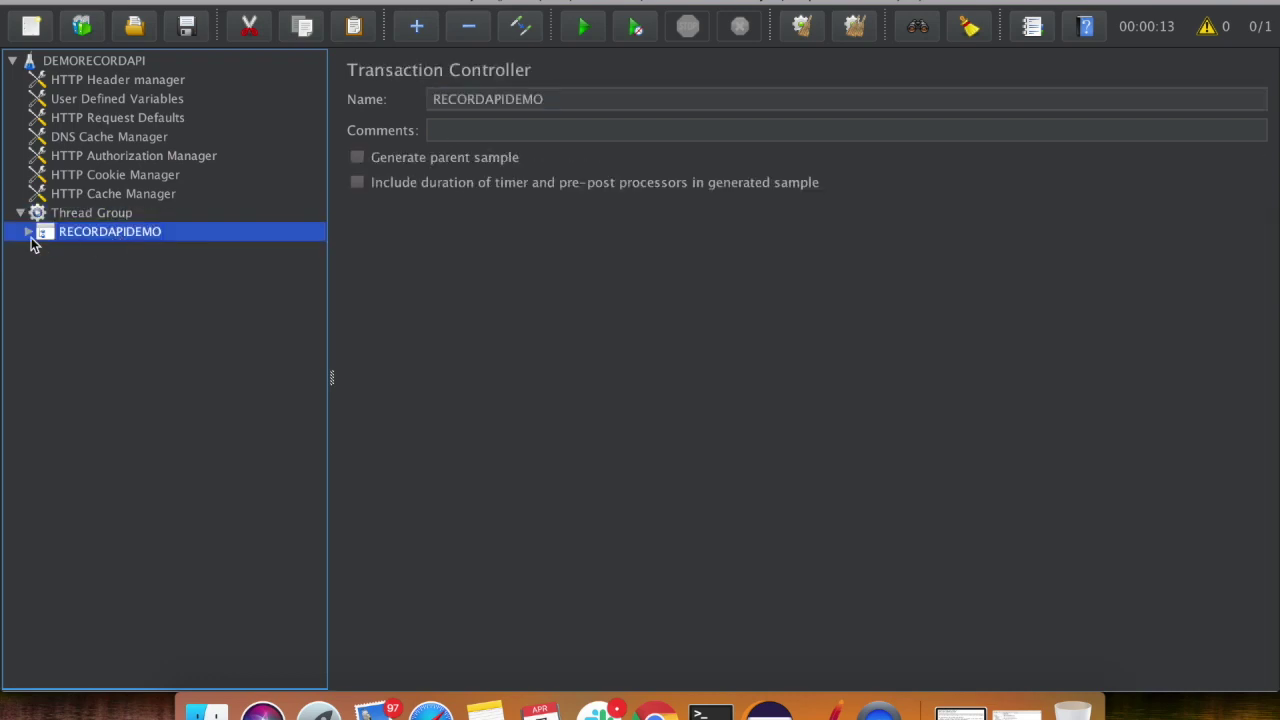
{"action": "left_click", "coordinate": [30, 233]}
{"action": "left_click", "coordinate": [90, 269]}
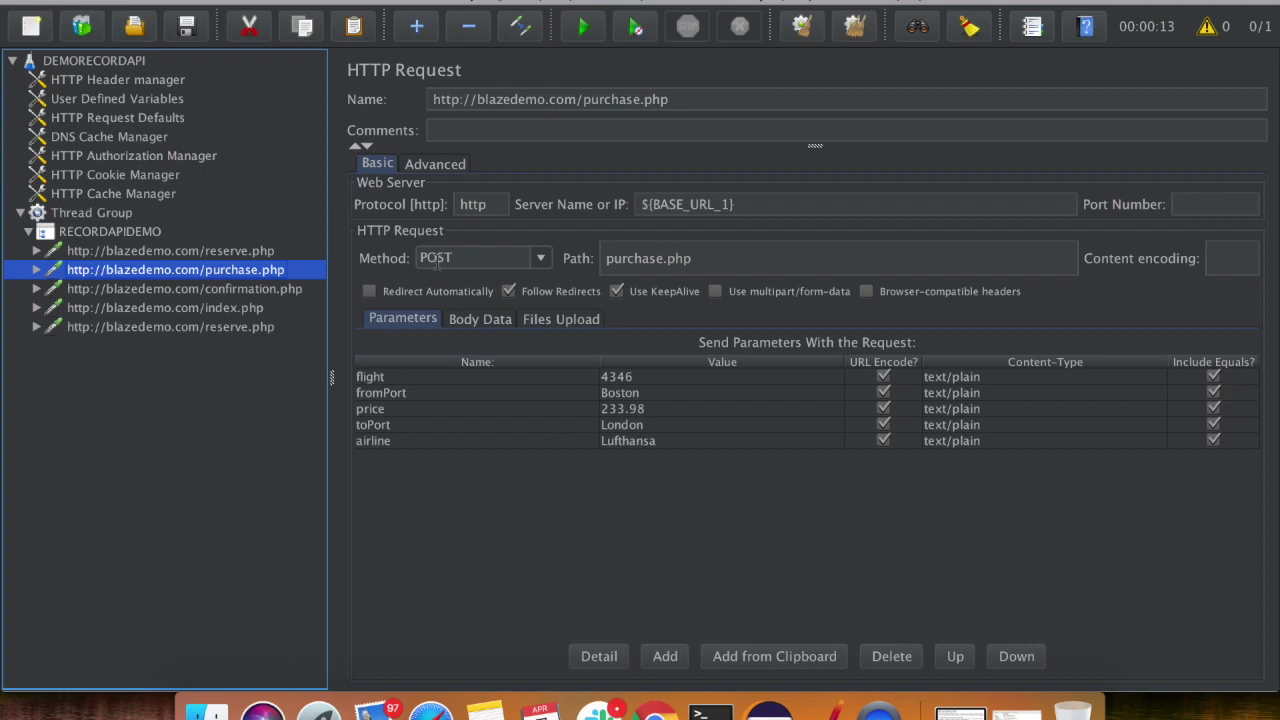
{"action": "left_click", "coordinate": [132, 327]}
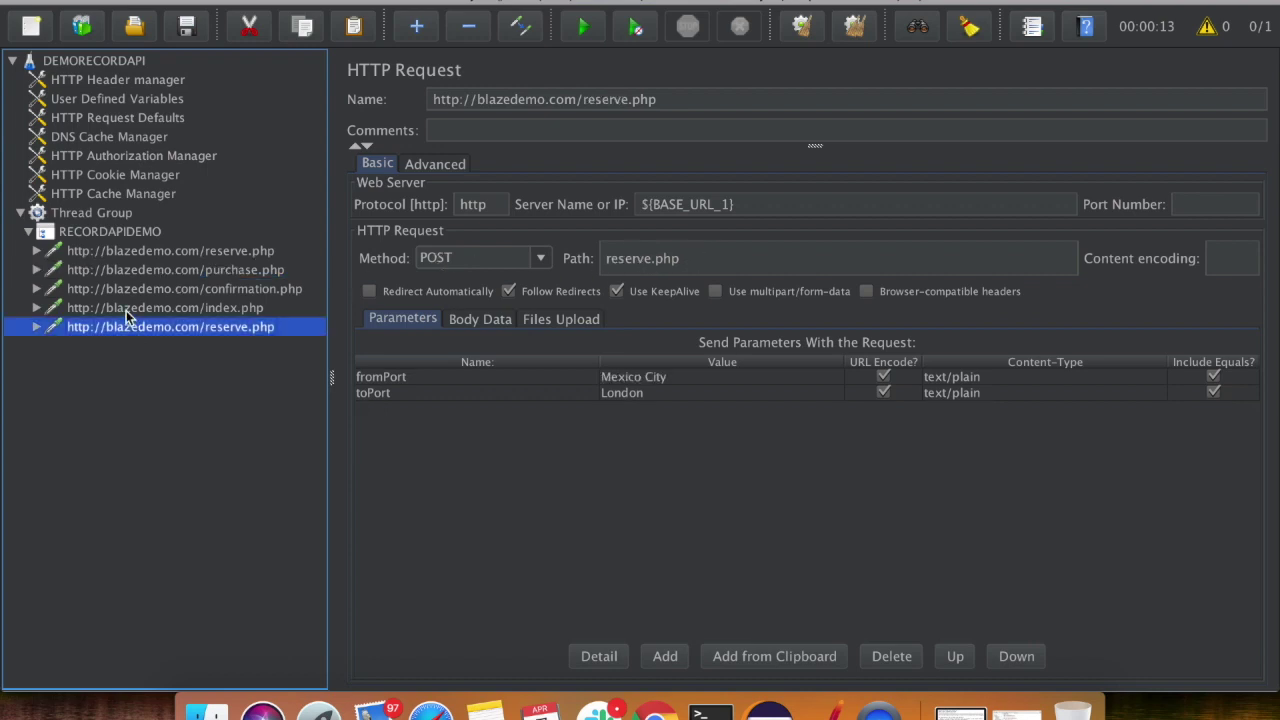
{"action": "left_click", "coordinate": [126, 310]}
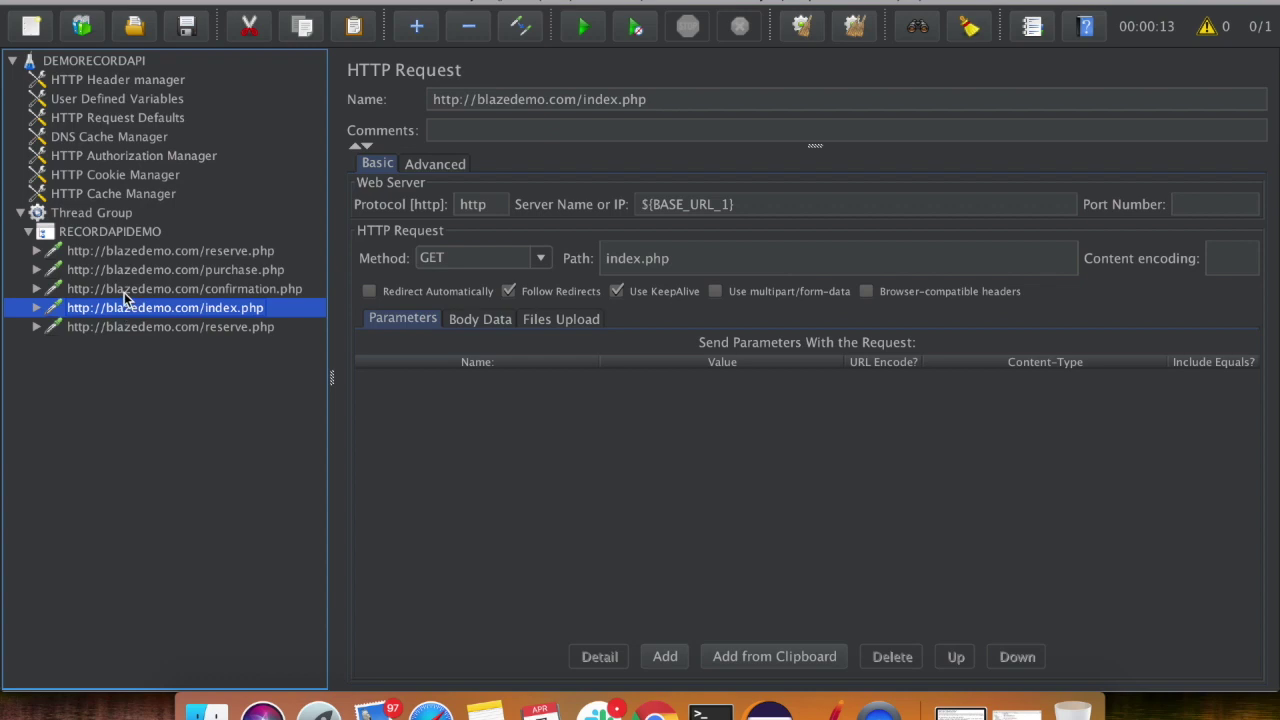
{"action": "left_click", "coordinate": [124, 292]}
{"action": "left_click", "coordinate": [129, 278]}
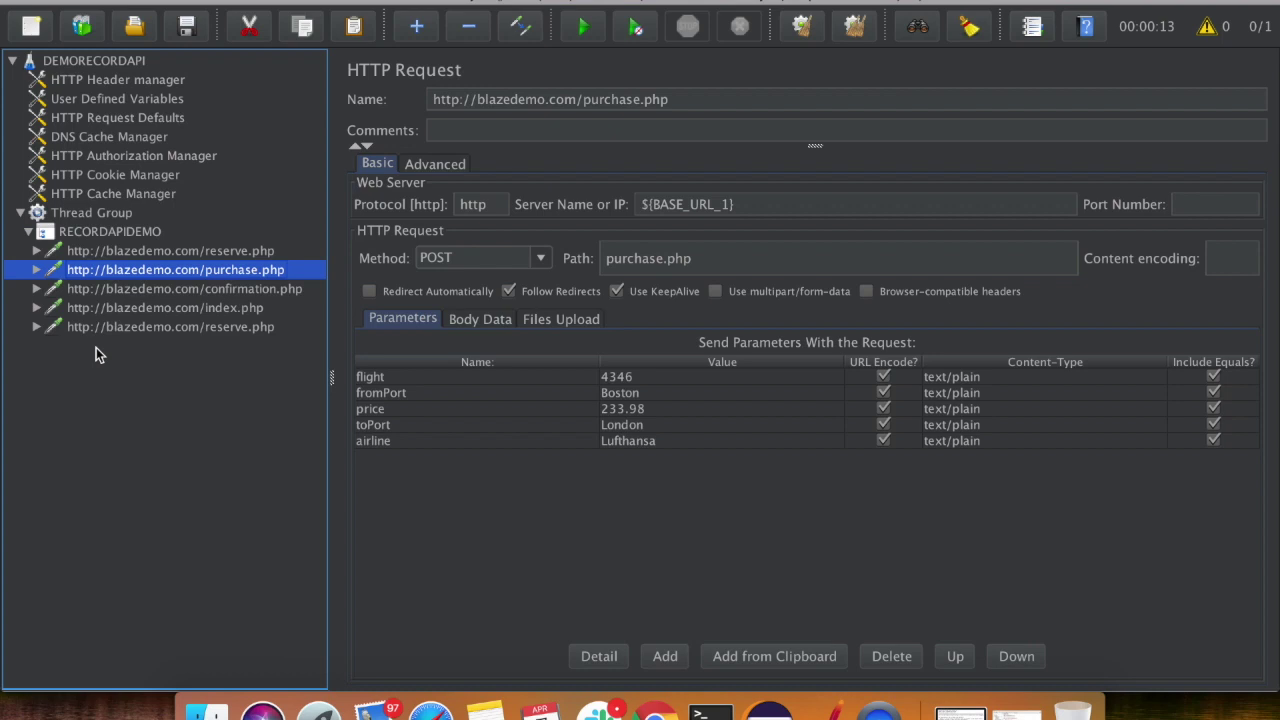
- Collapse the Thread Group and add a View Results Tree listener to the DEMORECORDAPI test plan
{"action": "left_click", "coordinate": [19, 213]}
{"action": "left_click", "coordinate": [66, 64]}
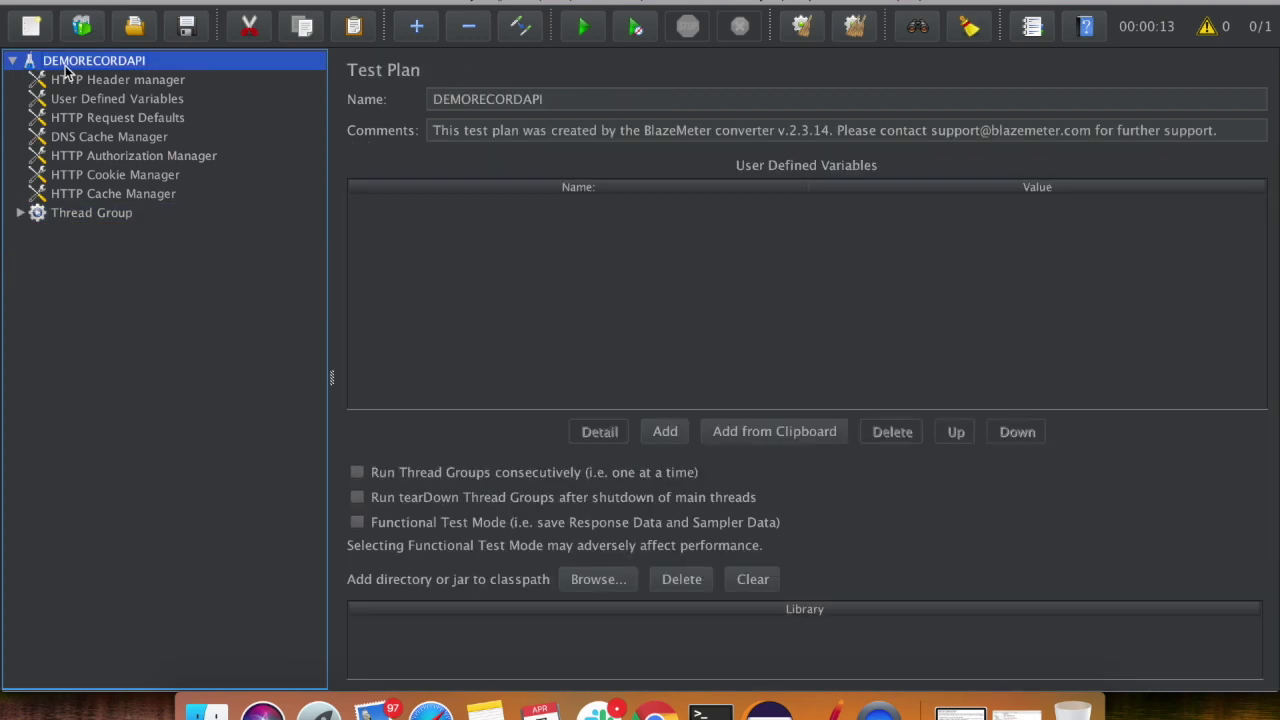
{"action": "right_click", "coordinate": [66, 66]}
{"action": "mouse_move", "coordinate": [100, 84]}
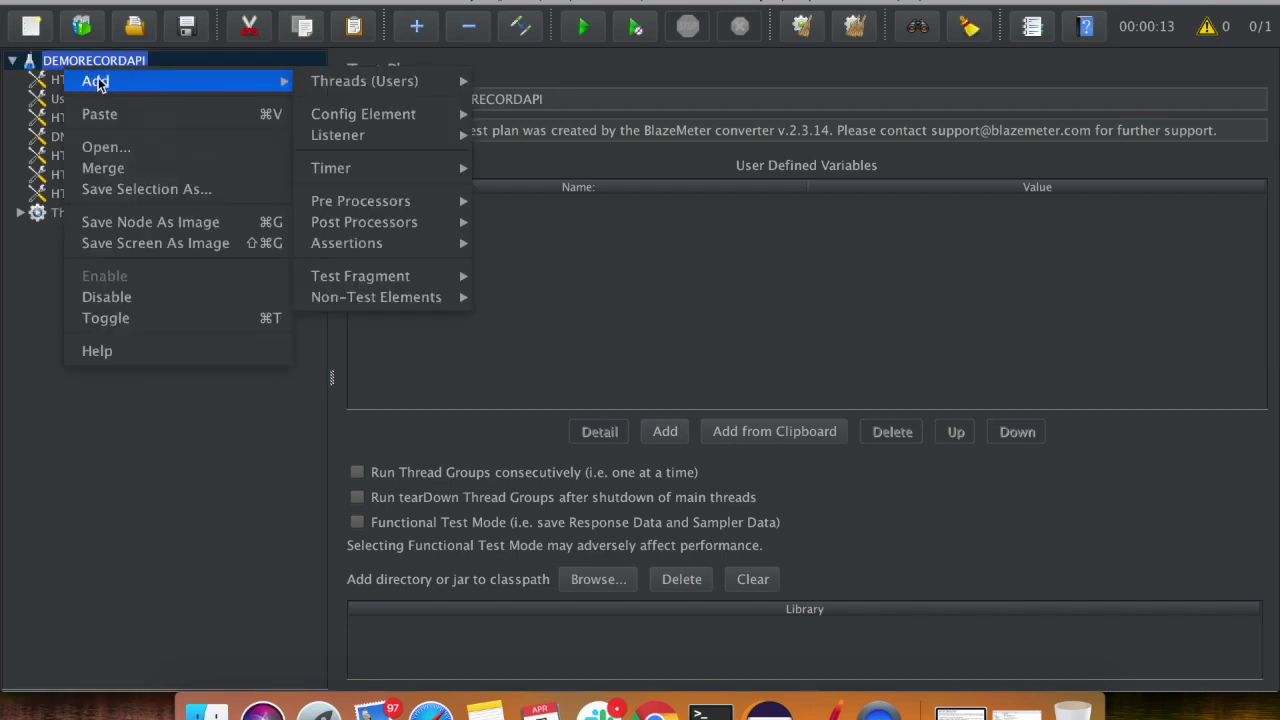
{"action": "mouse_move", "coordinate": [343, 146]}
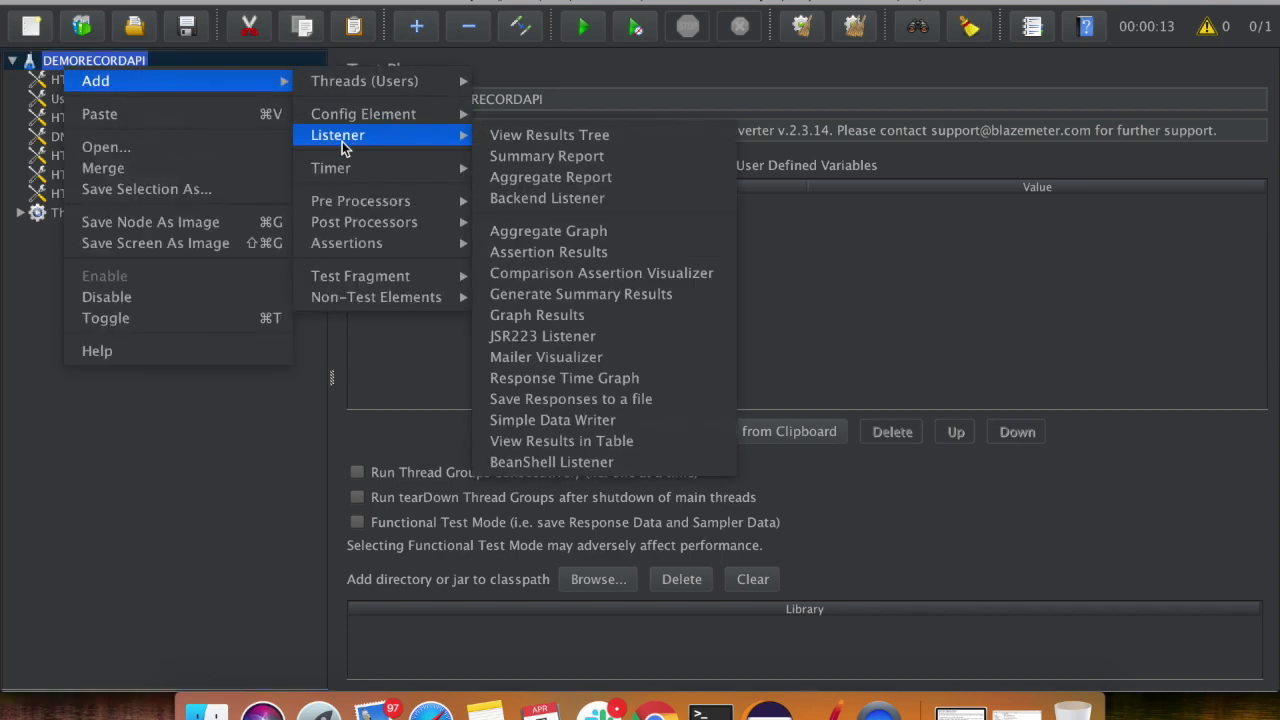
{"action": "left_click", "coordinate": [500, 140]}
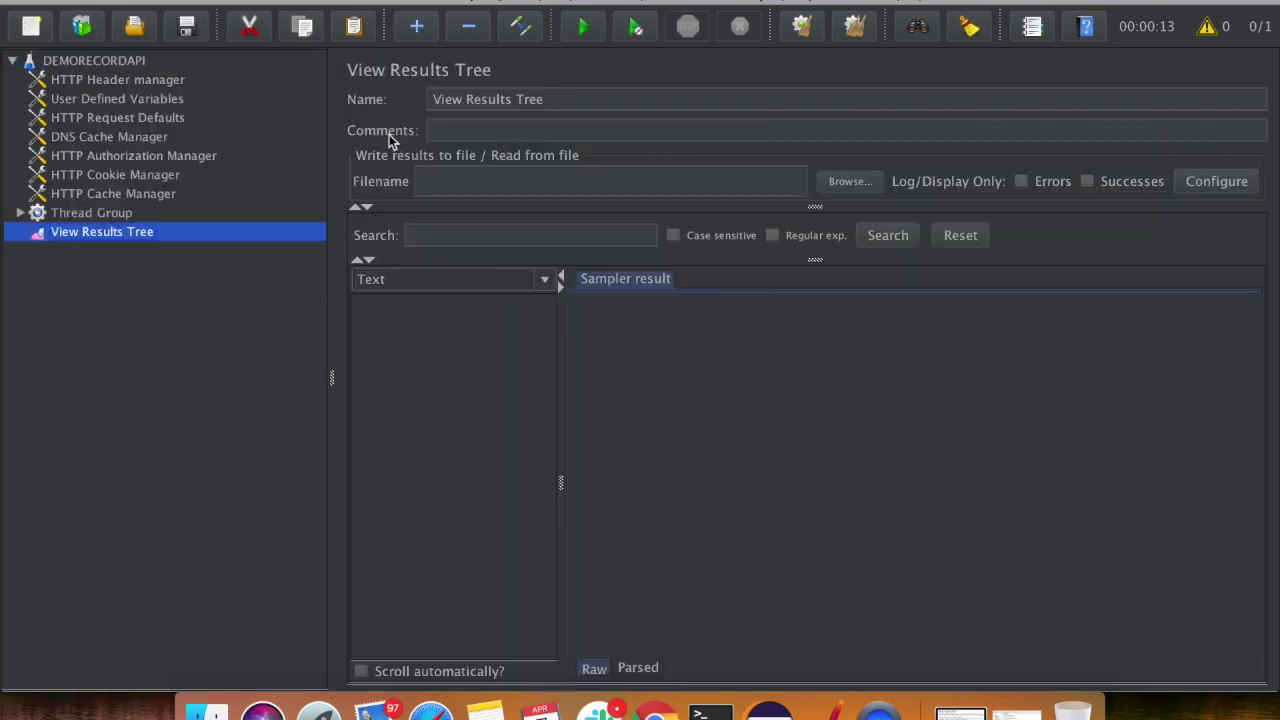
- Add a Summary Report listener to the DEMORECORDAPI test plan
{"action": "left_click", "coordinate": [124, 64]}
{"action": "right_click", "coordinate": [124, 64]}
{"action": "mouse_move", "coordinate": [163, 80]}
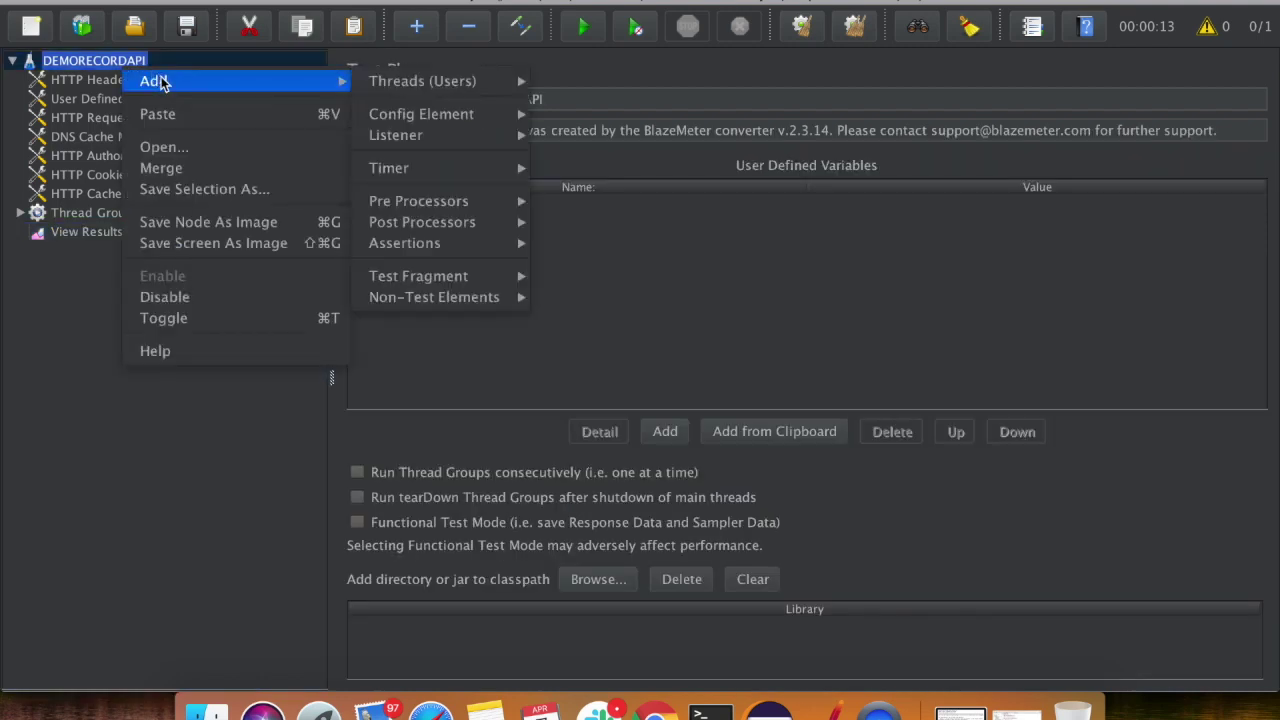
{"action": "mouse_move", "coordinate": [392, 134]}
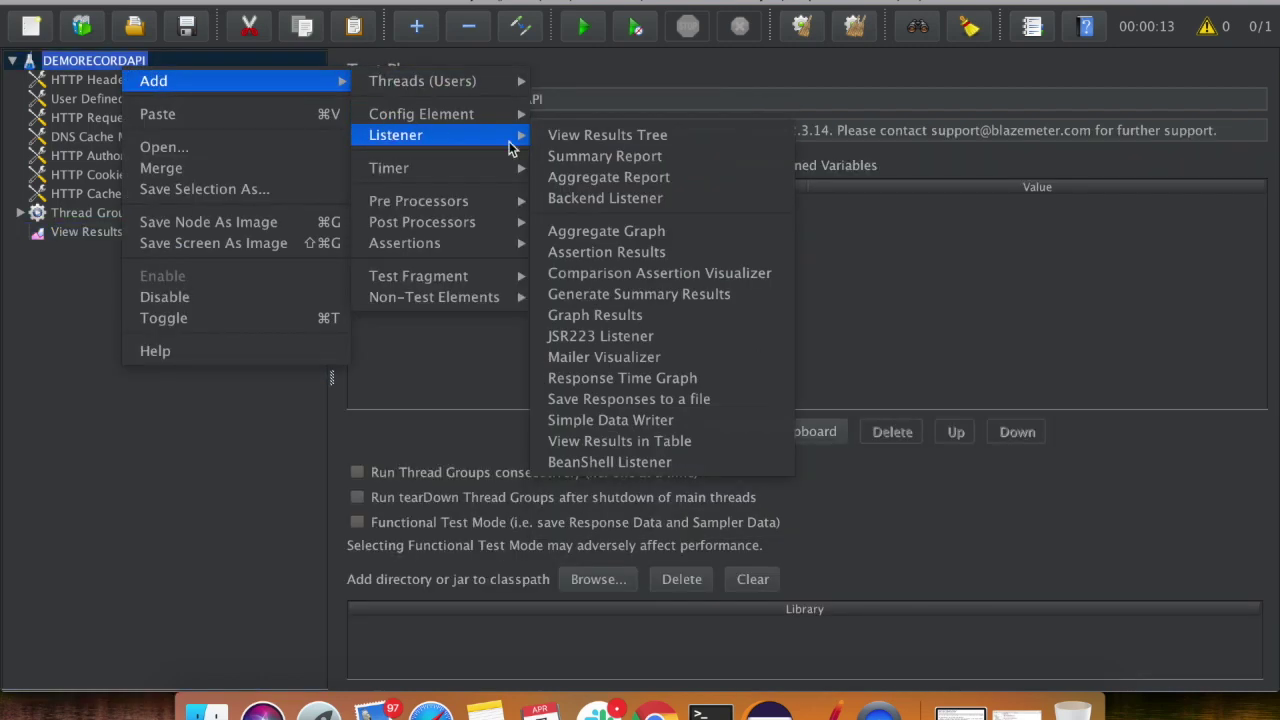
{"action": "left_click", "coordinate": [566, 157]}
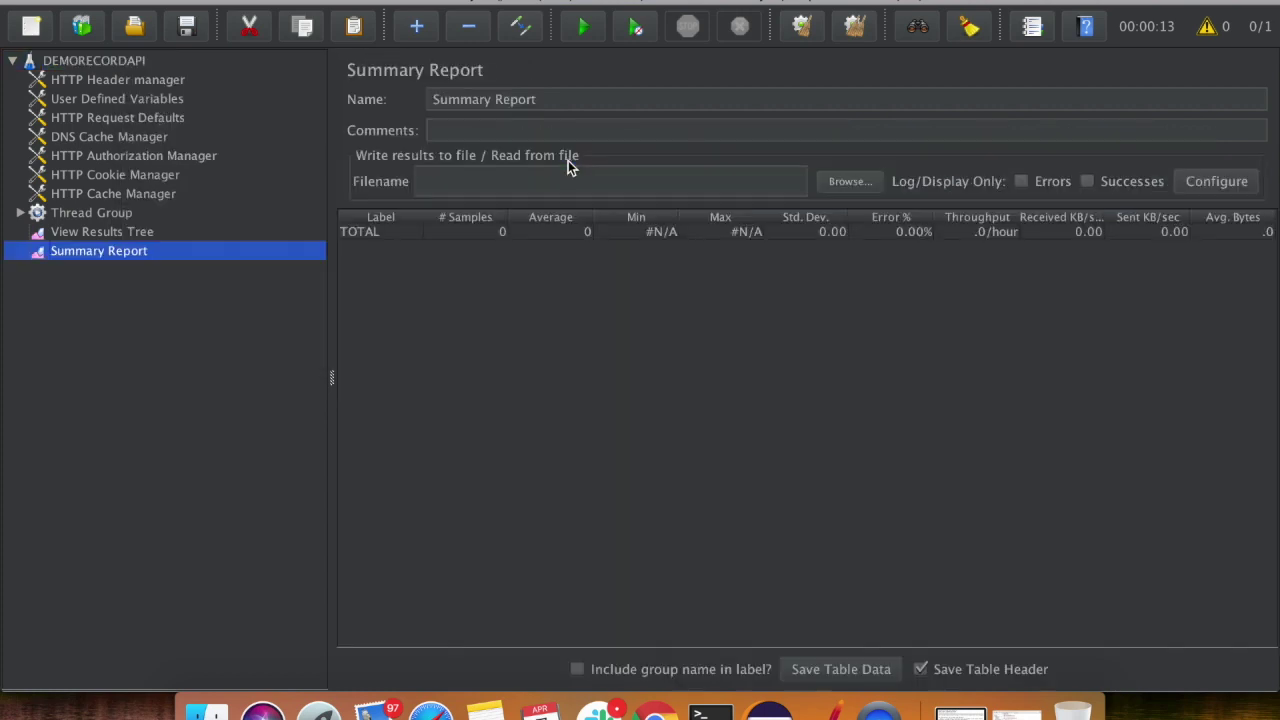
- Add a Response Assertion to the DEMORECORDAPI test plan
{"action": "left_click", "coordinate": [141, 68]}
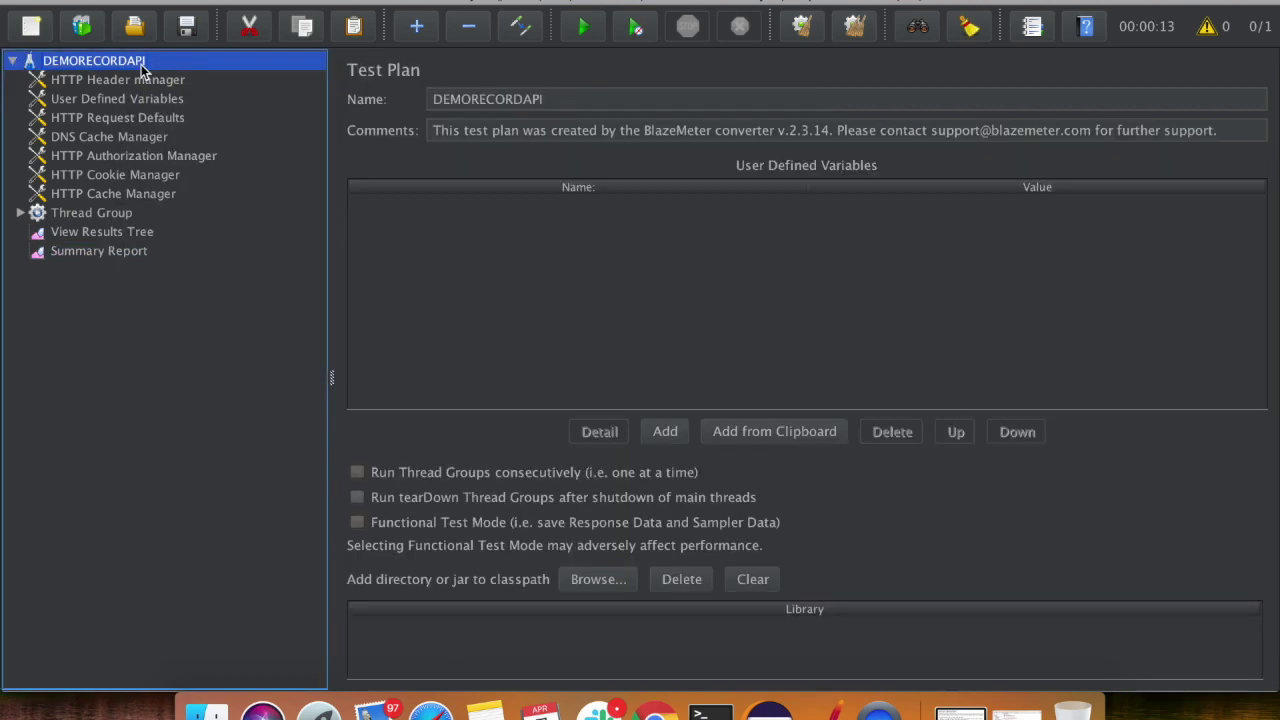
{"action": "right_click", "coordinate": [141, 68]}
{"action": "mouse_move", "coordinate": [163, 80]}
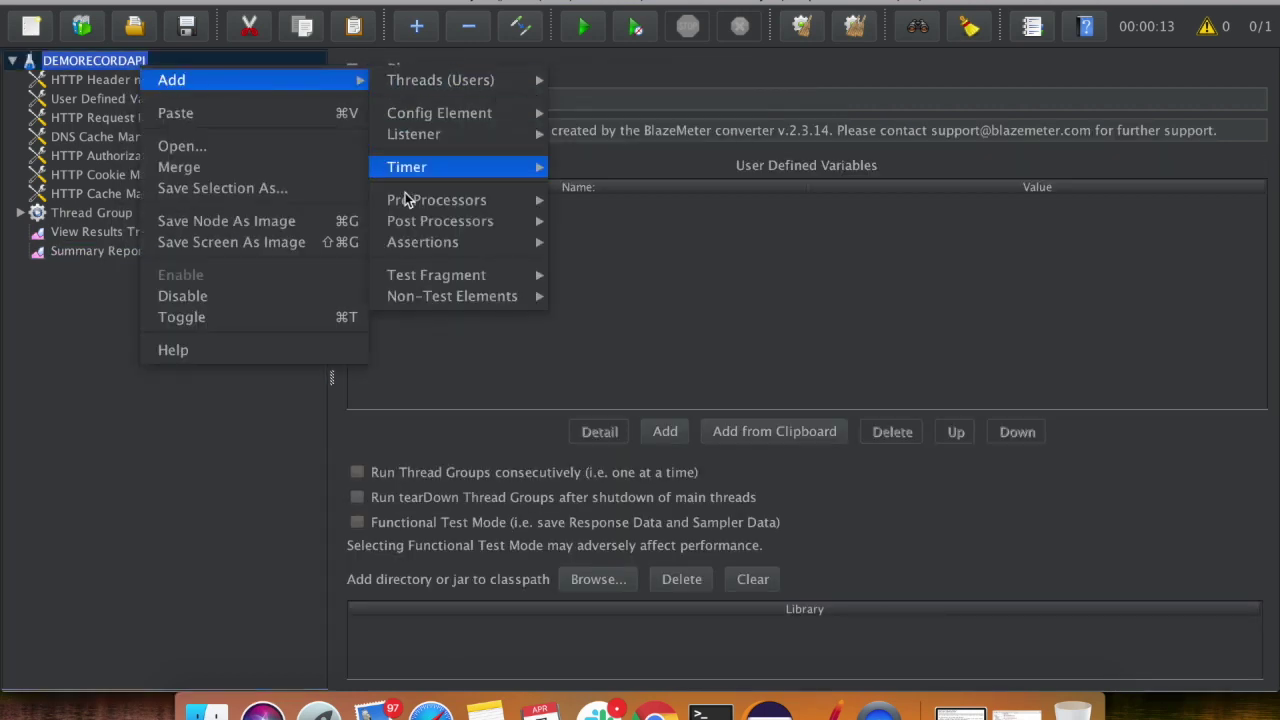
{"action": "mouse_move", "coordinate": [415, 245]}
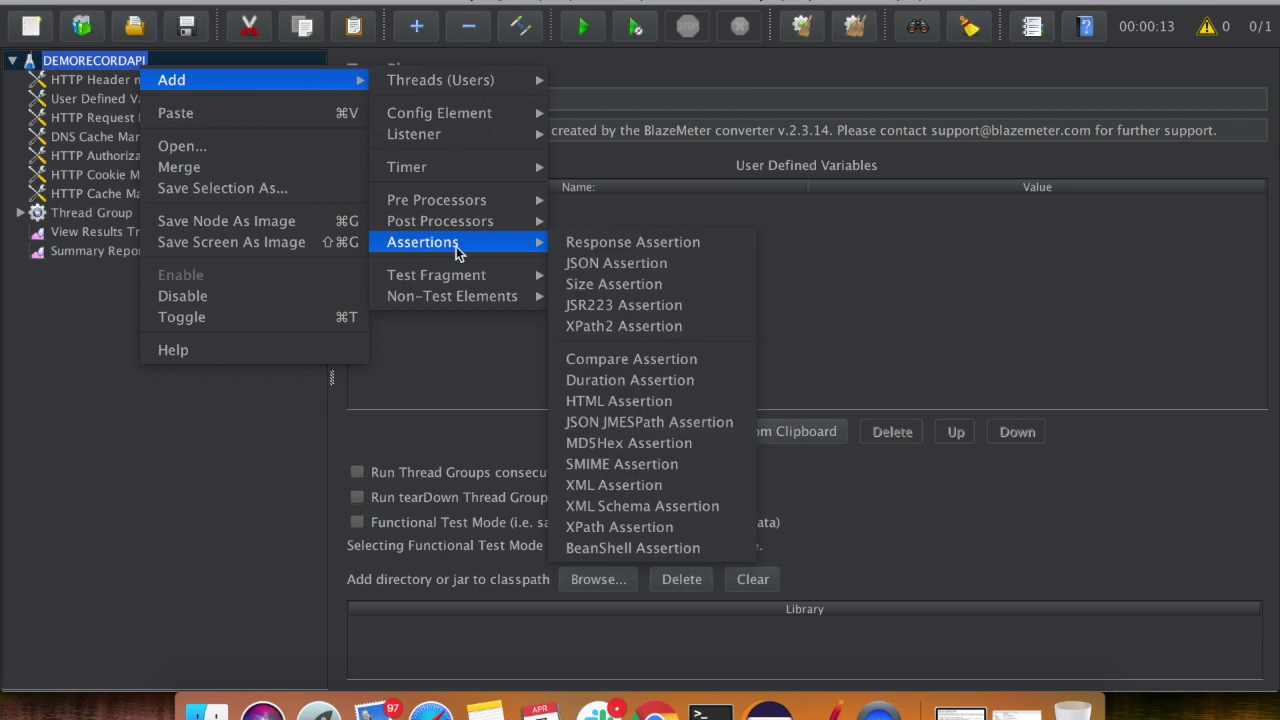
{"action": "left_click", "coordinate": [580, 244]}
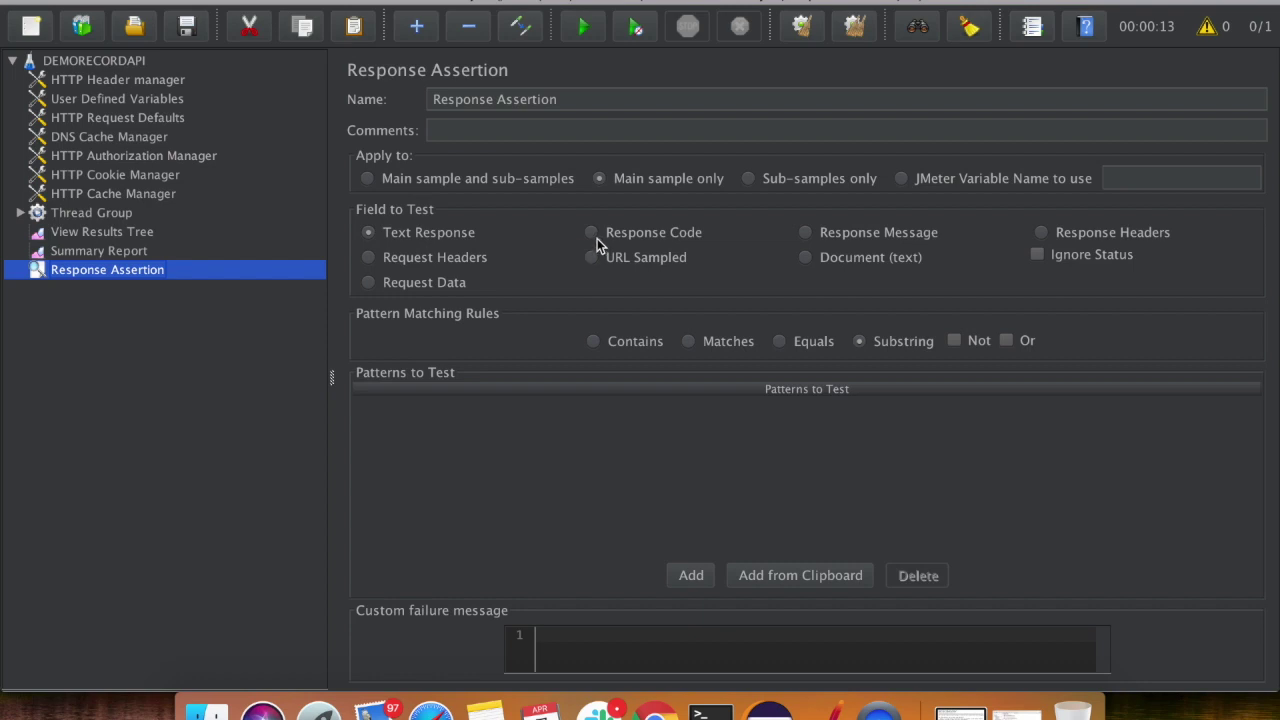
- Set the Response Assertion to test the Response Code and add the pattern 200
{"action": "left_click", "coordinate": [592, 235]}
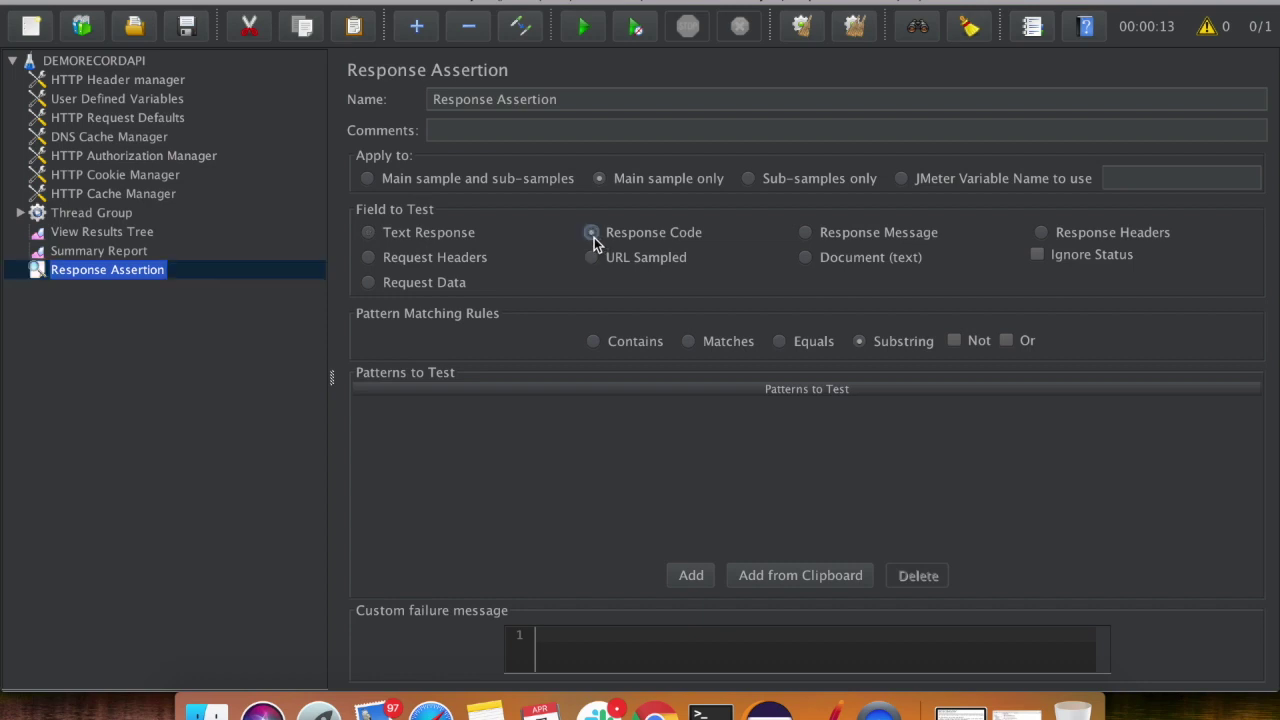
{"action": "left_click", "coordinate": [691, 575]}
{"action": "left_click", "coordinate": [487, 410]}
{"action": "left_click", "coordinate": [477, 411]}
{"action": "type", "text": "200"}
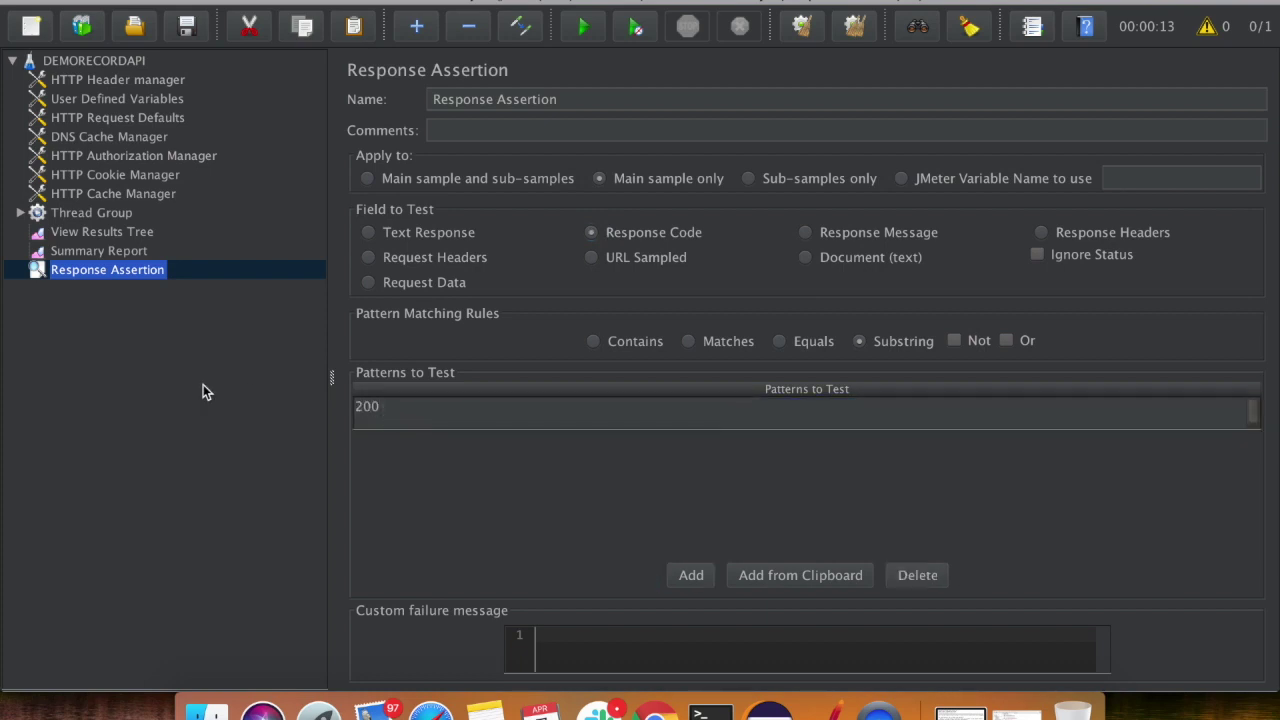
{"action": "left_click", "coordinate": [163, 389]}
- Run the DEMORECORDAPI test plan and open the Summary Report to view its results
{"action": "left_click", "coordinate": [94, 61]}
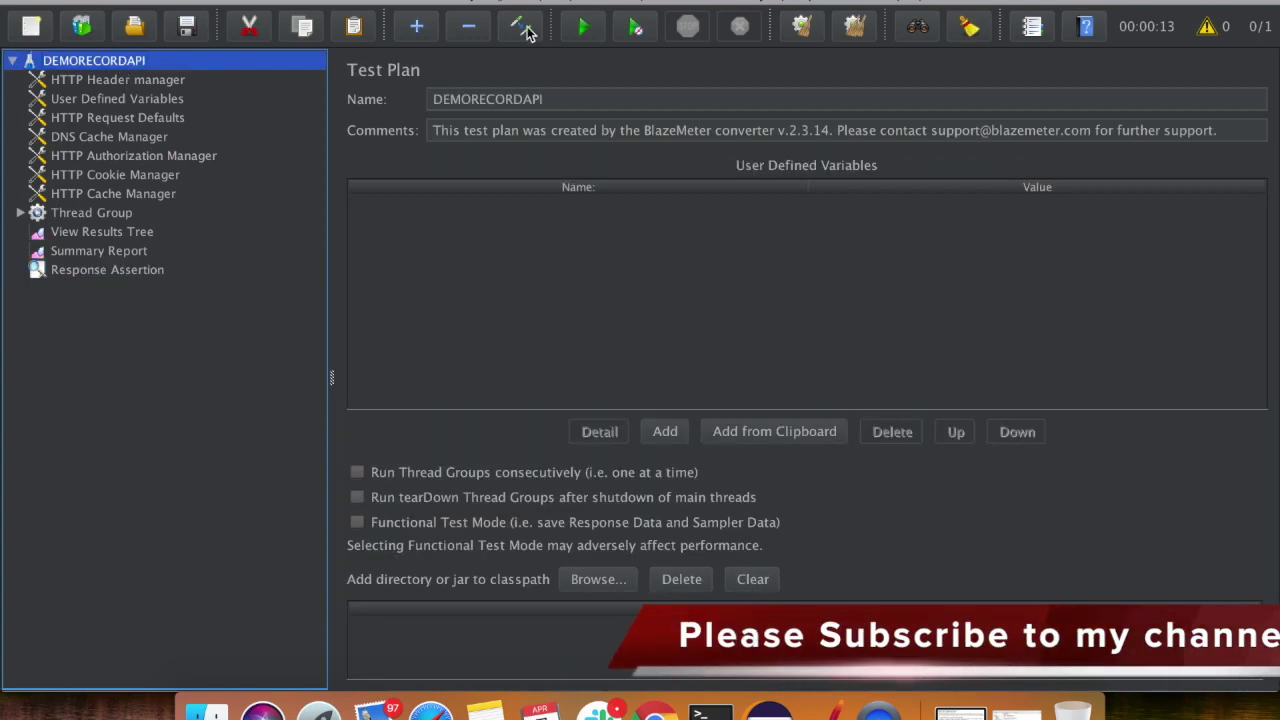
{"action": "left_click", "coordinate": [588, 24]}
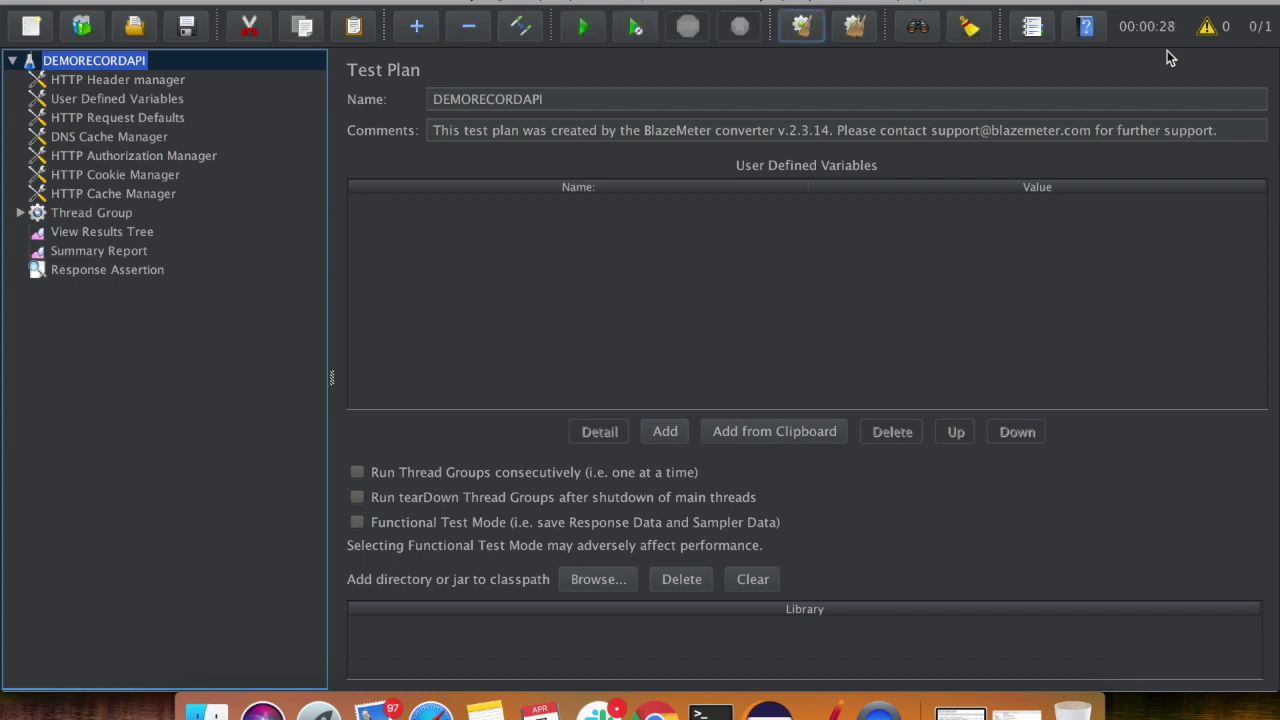
{"action": "left_click", "coordinate": [105, 246]}
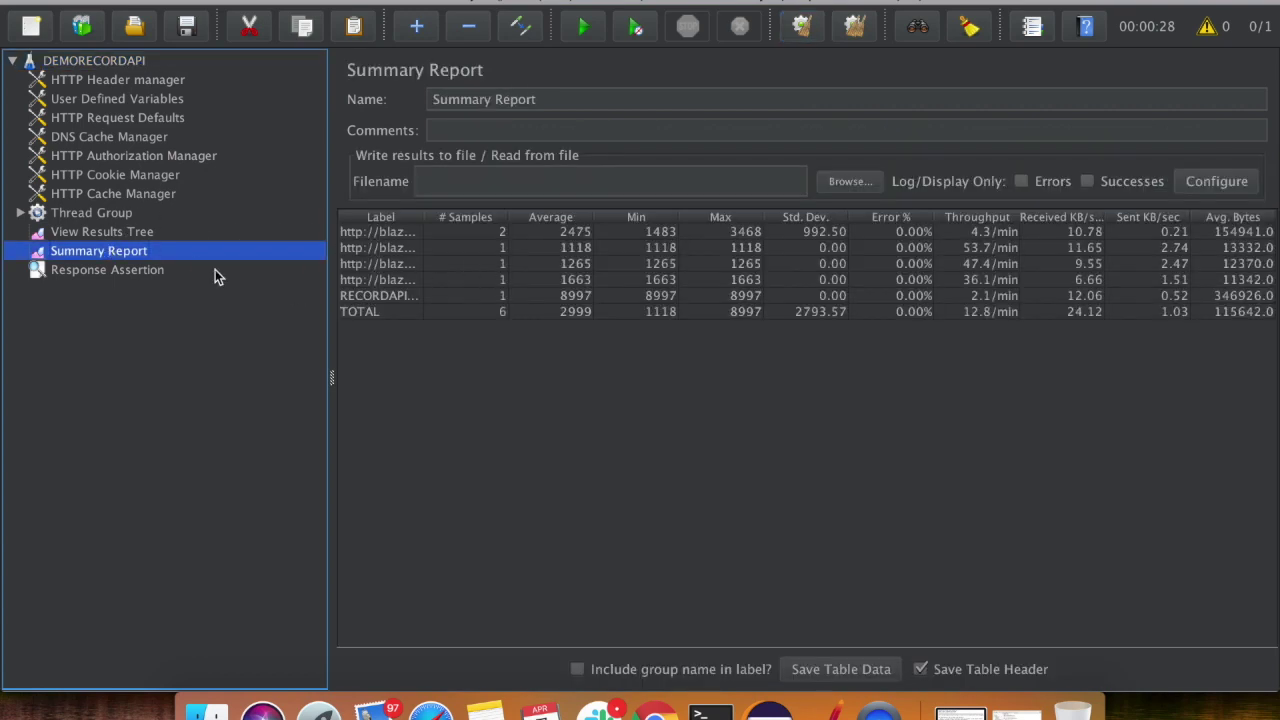
- Examine the sampler results of the BlazeDemo purchase request, its sub-requests and the confirmation request in the View Results Tree
{"action": "left_click", "coordinate": [165, 233]}
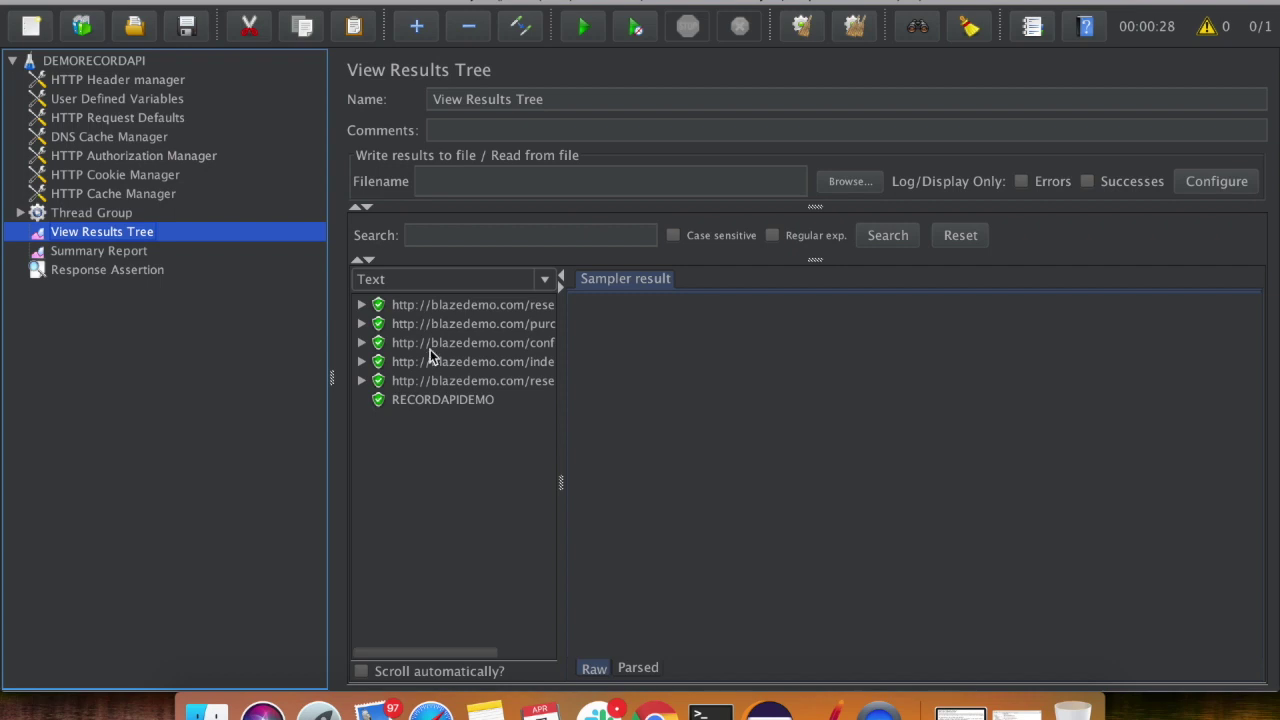
{"action": "left_click", "coordinate": [370, 288]}
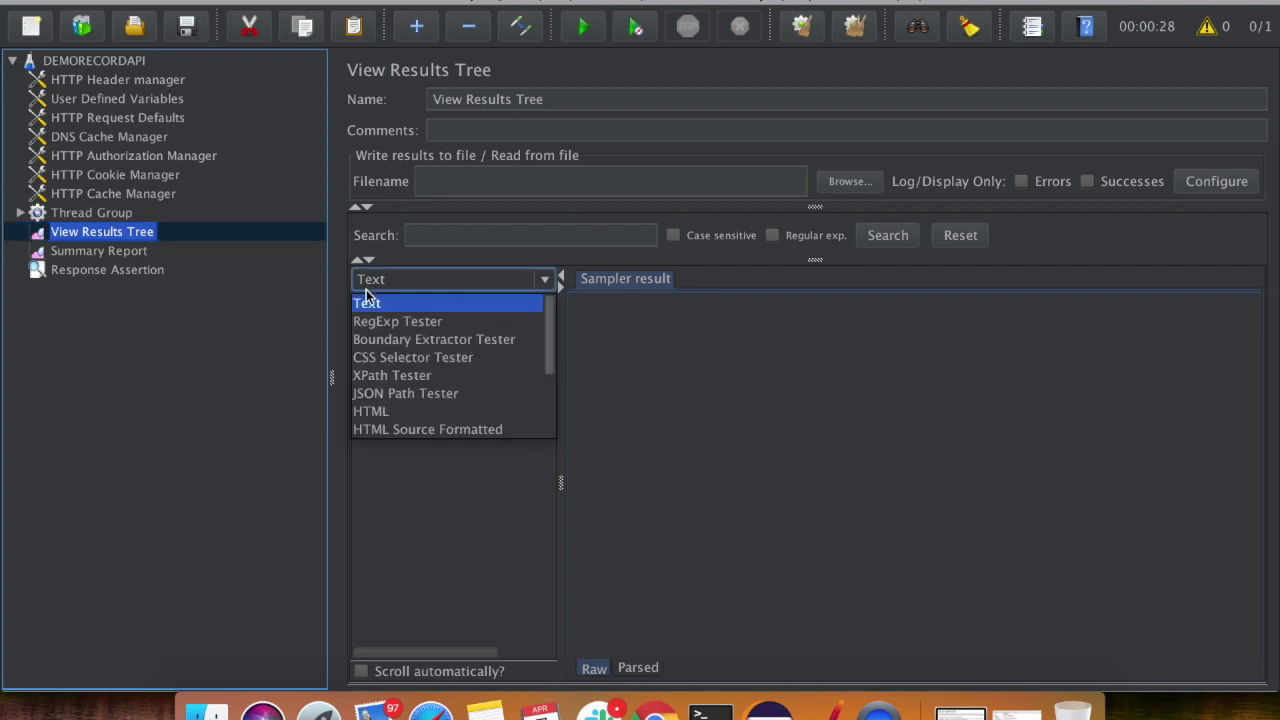
{"action": "left_click", "coordinate": [460, 481]}
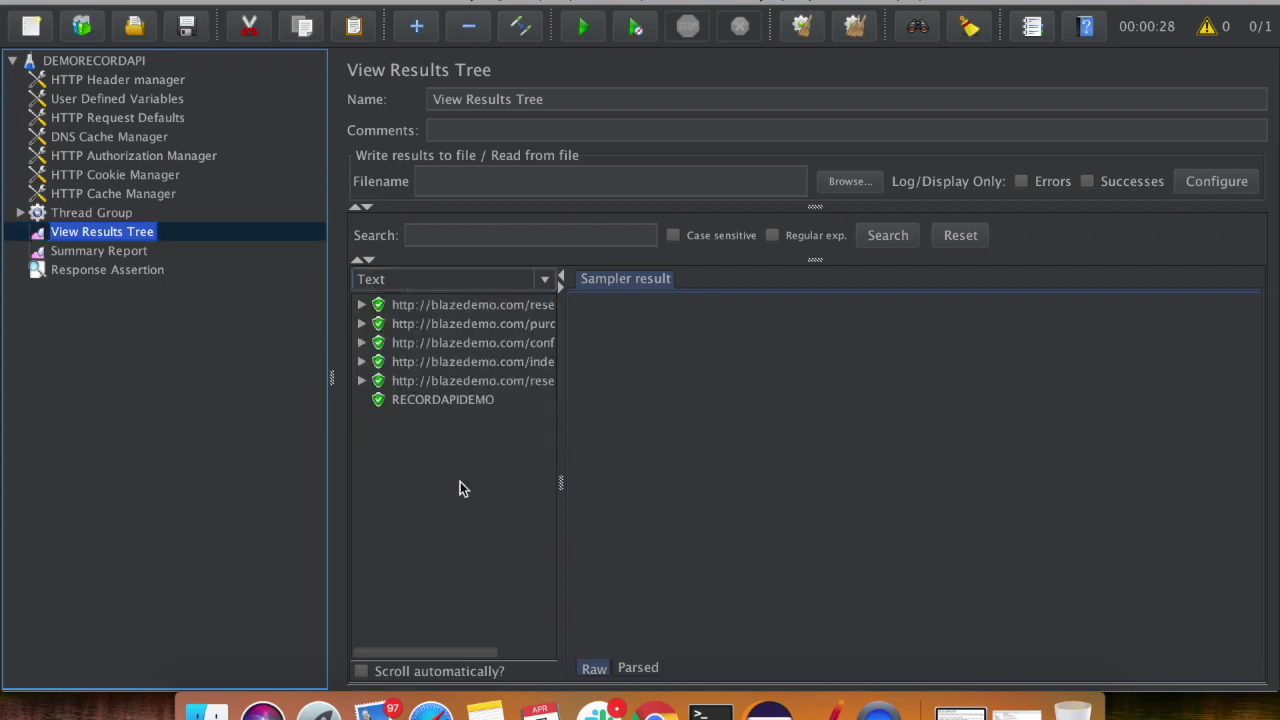
{"action": "left_click", "coordinate": [362, 323]}
{"action": "left_click", "coordinate": [400, 332]}
{"action": "left_click", "coordinate": [405, 342]}
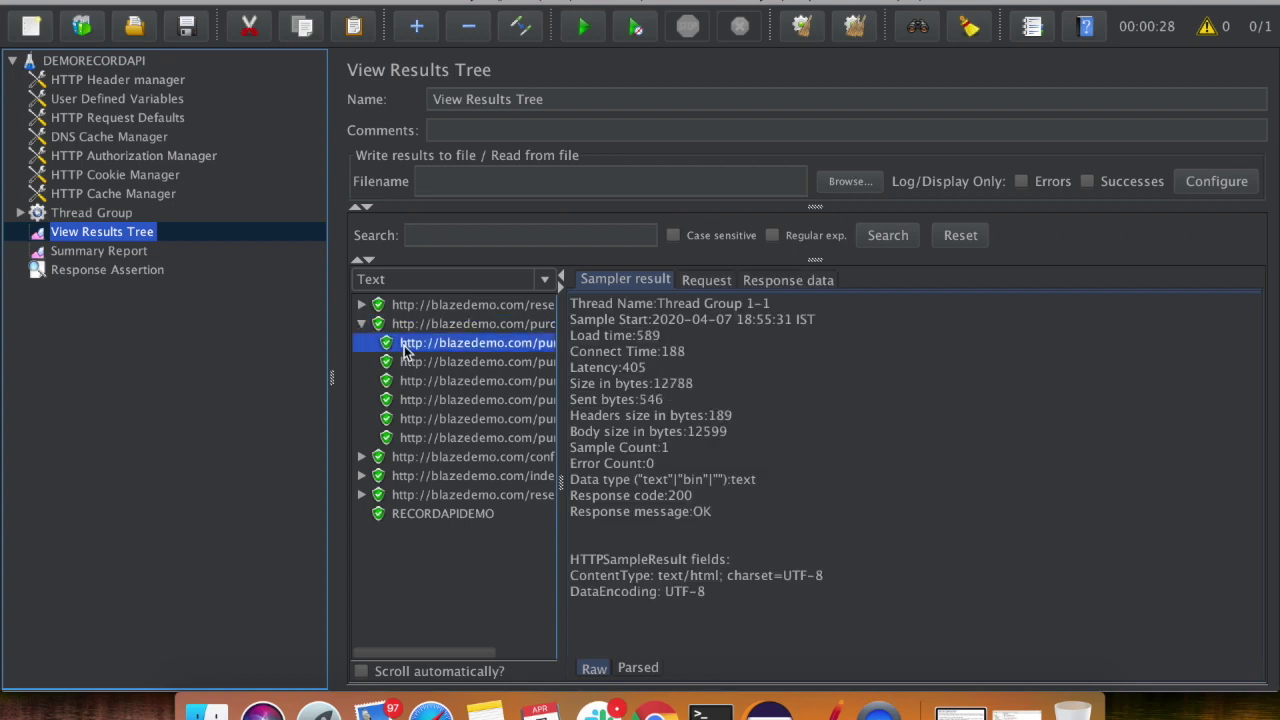
{"action": "left_click", "coordinate": [410, 362]}
{"action": "left_click", "coordinate": [412, 399]}
{"action": "left_click", "coordinate": [410, 438]}
{"action": "left_click", "coordinate": [410, 456]}
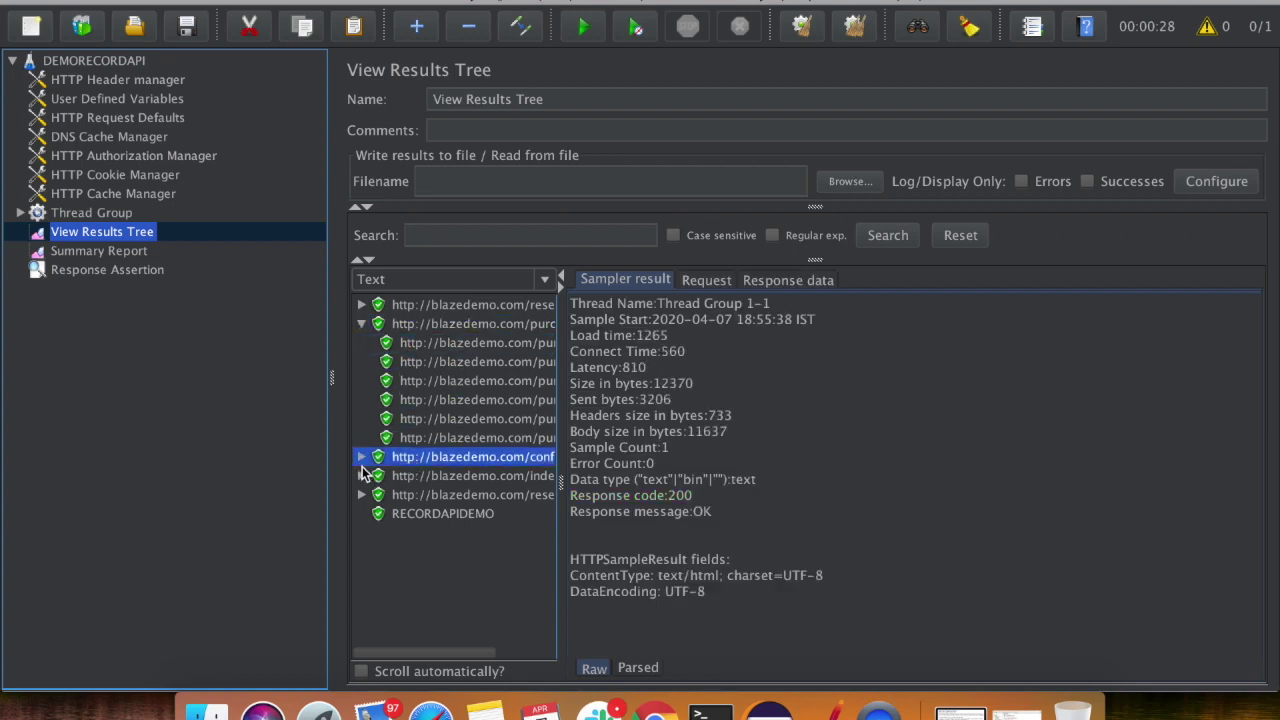
- Expand the confirmation and index requests to view their sub-requests, and collapse all expanded requests in the results tree
{"action": "left_click", "coordinate": [361, 456]}
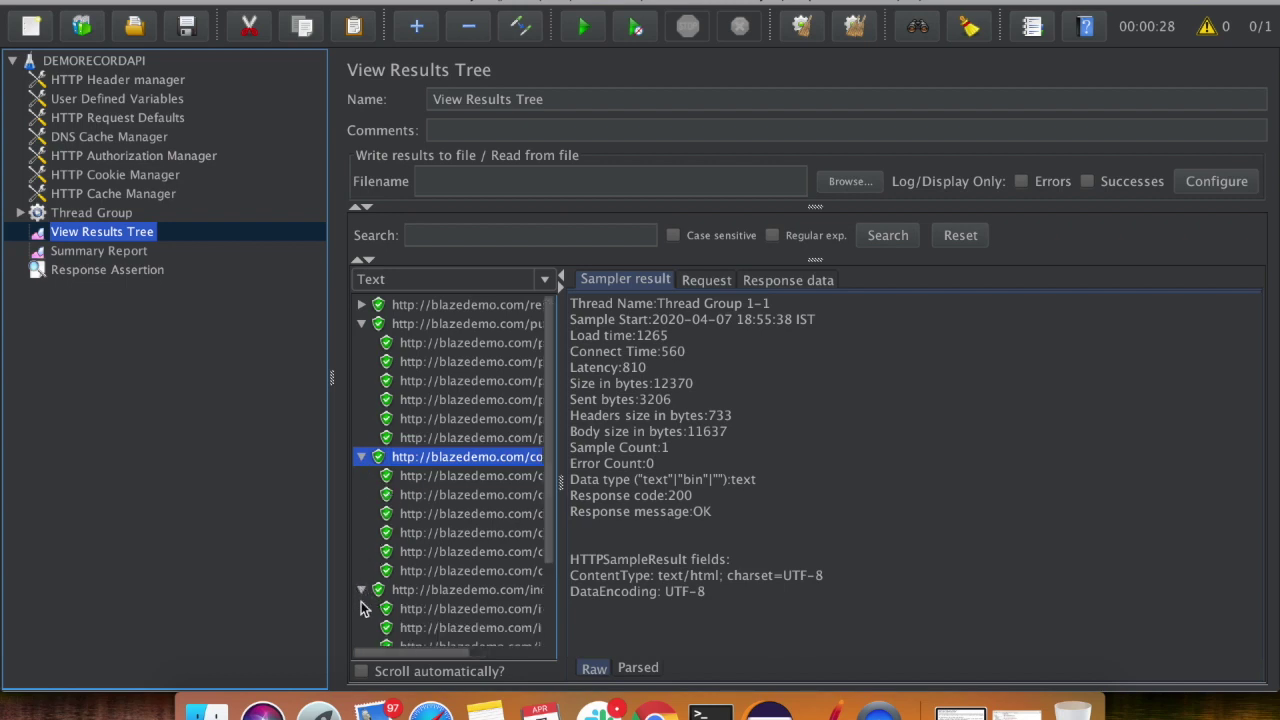
{"action": "left_click", "coordinate": [361, 590]}
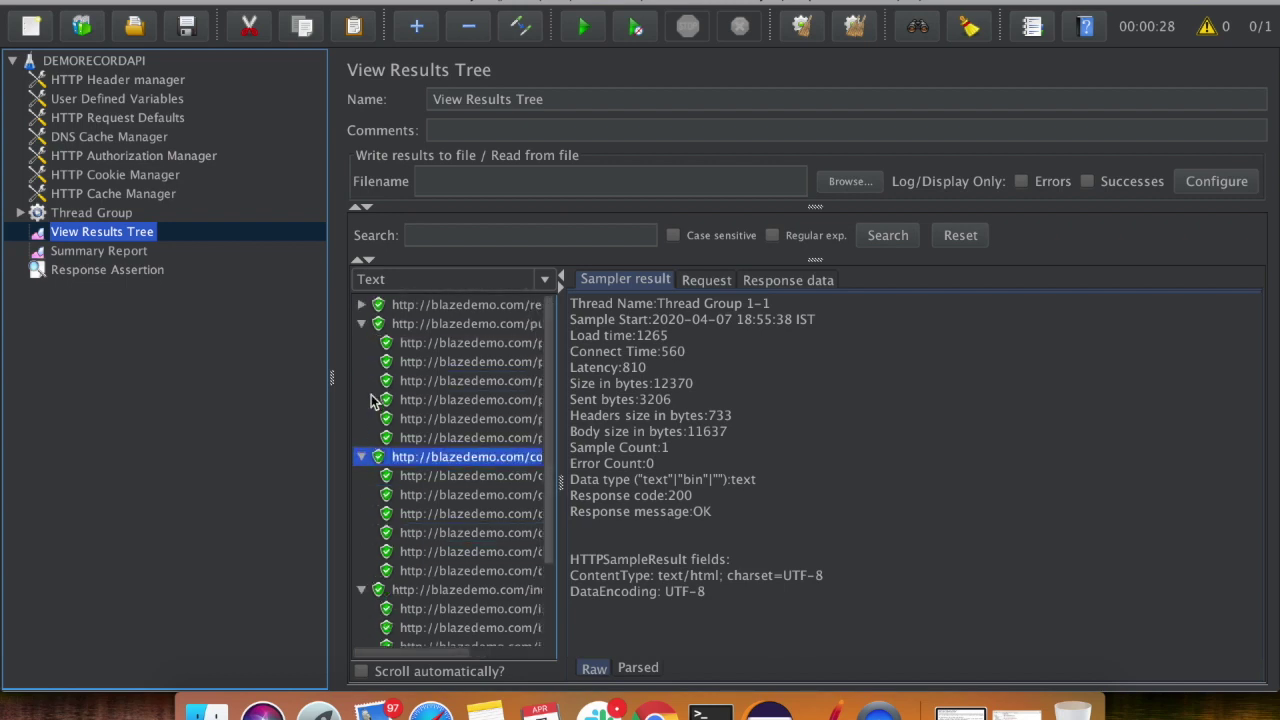
{"action": "left_click", "coordinate": [361, 323]}
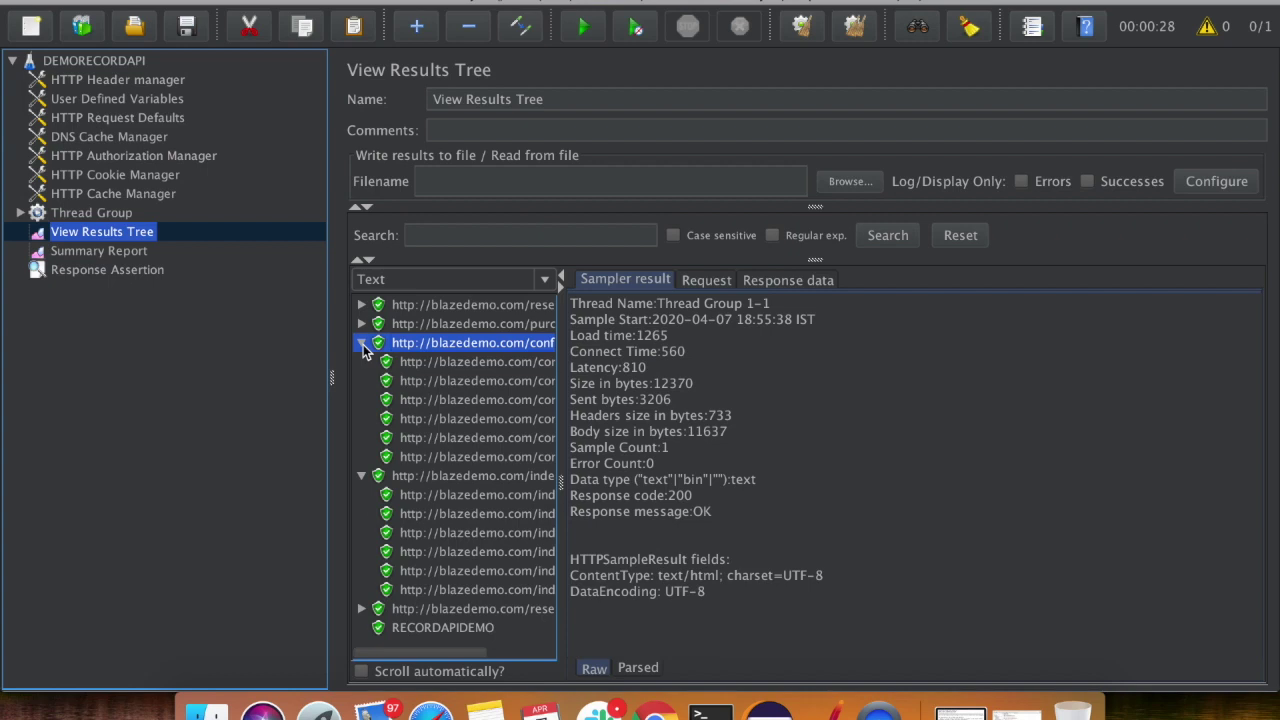
{"action": "left_click", "coordinate": [362, 343]}
{"action": "left_click", "coordinate": [362, 362]}
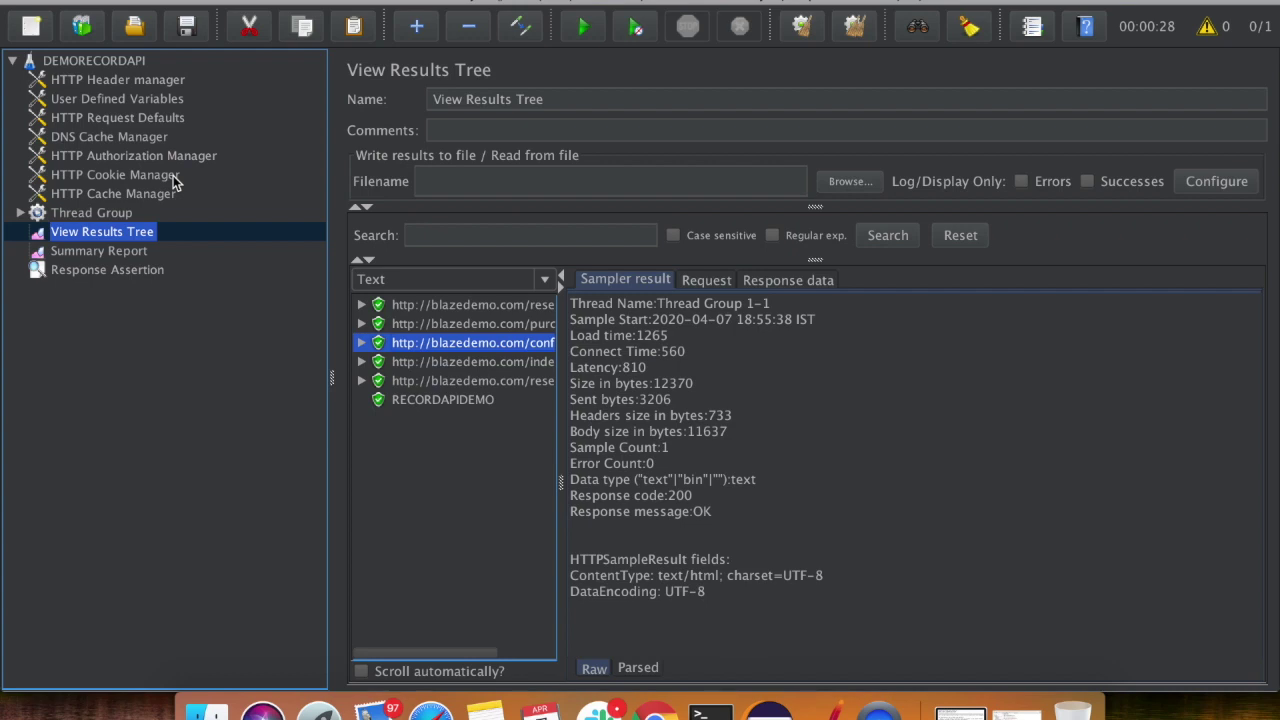
- Switch to Chrome to review the BlazeMeter recorder's controls for the DEMORECORDAPI recording, and return to JMeter
{"action": "left_click", "coordinate": [655, 712]}
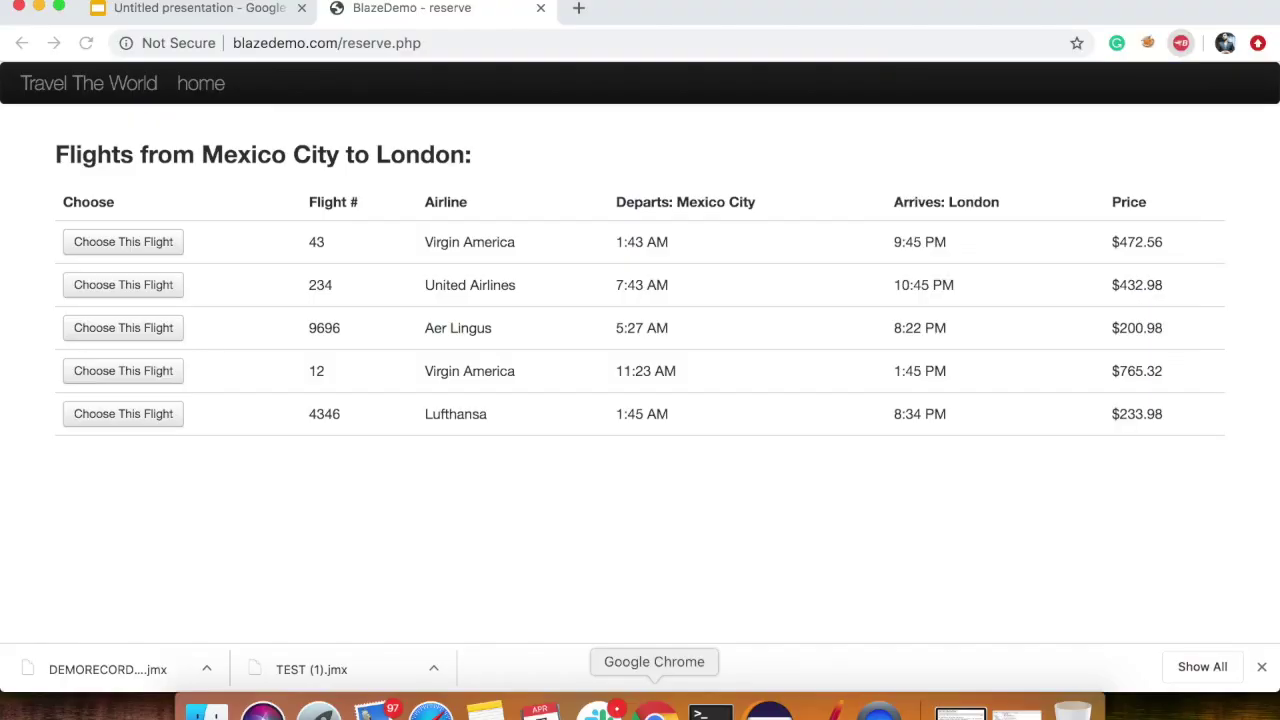
{"action": "left_click", "coordinate": [1181, 45]}
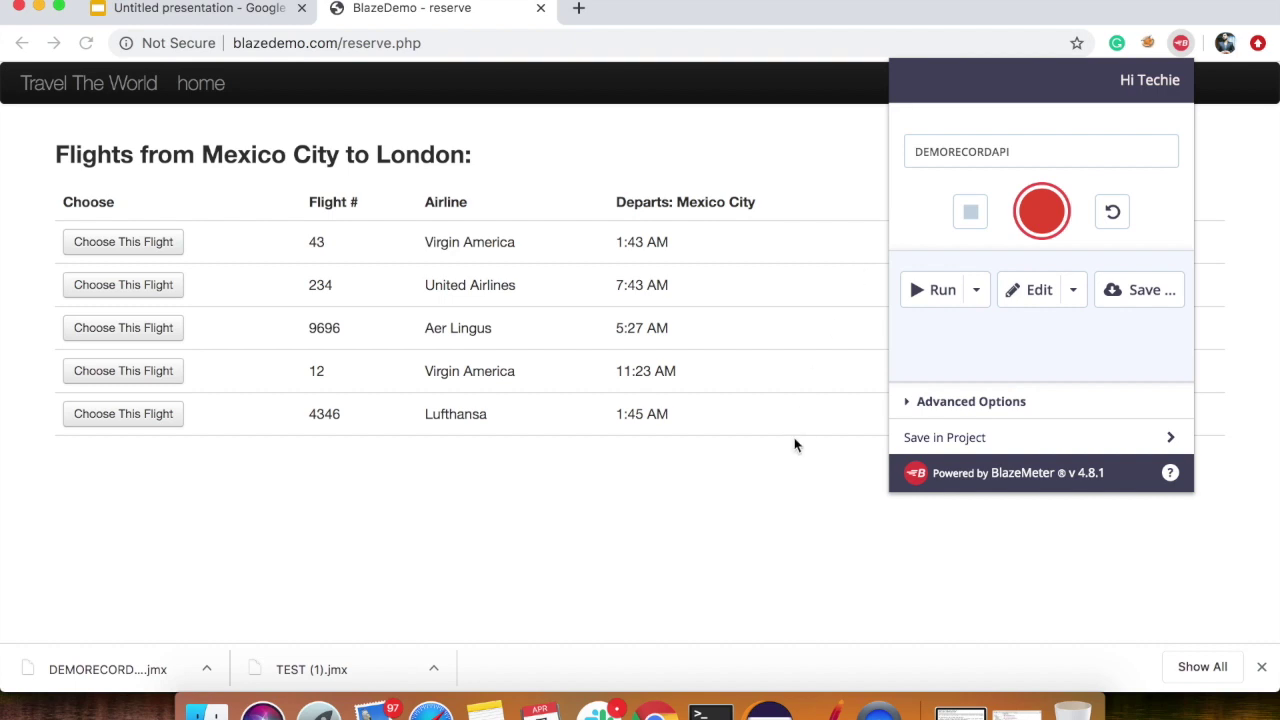
{"action": "left_click", "coordinate": [760, 513]}
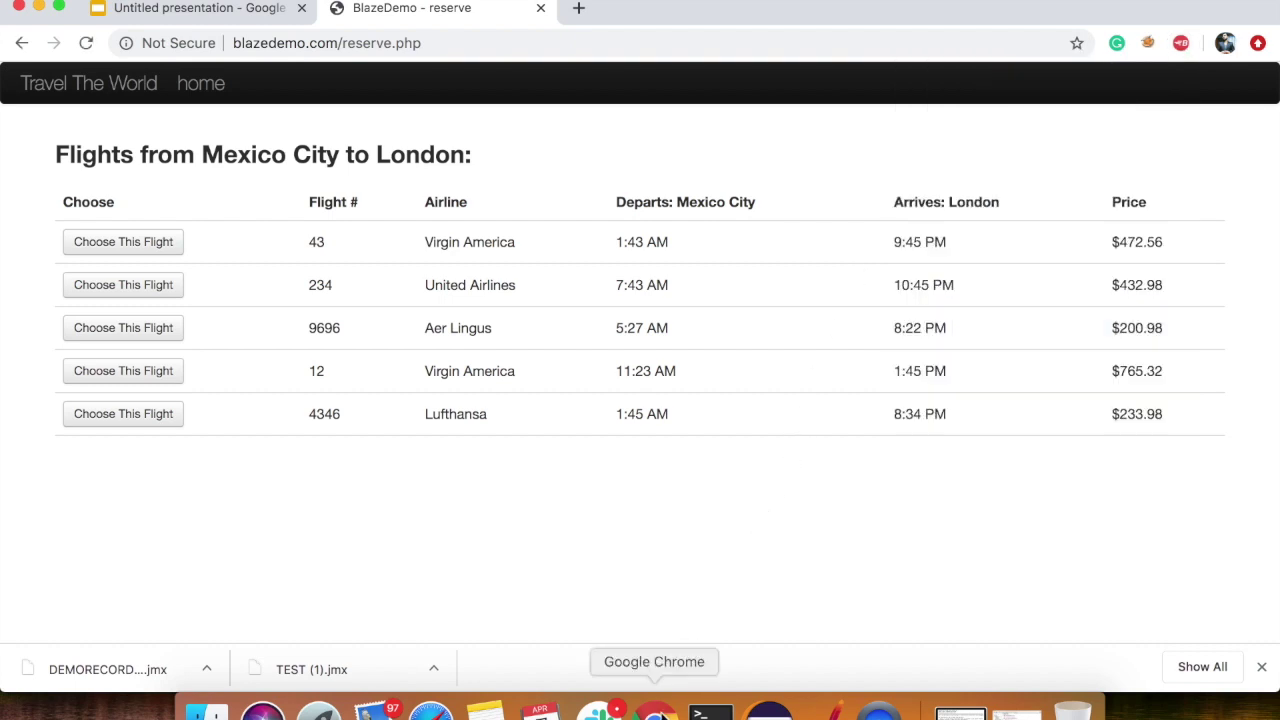
{"action": "left_click", "coordinate": [822, 710]}
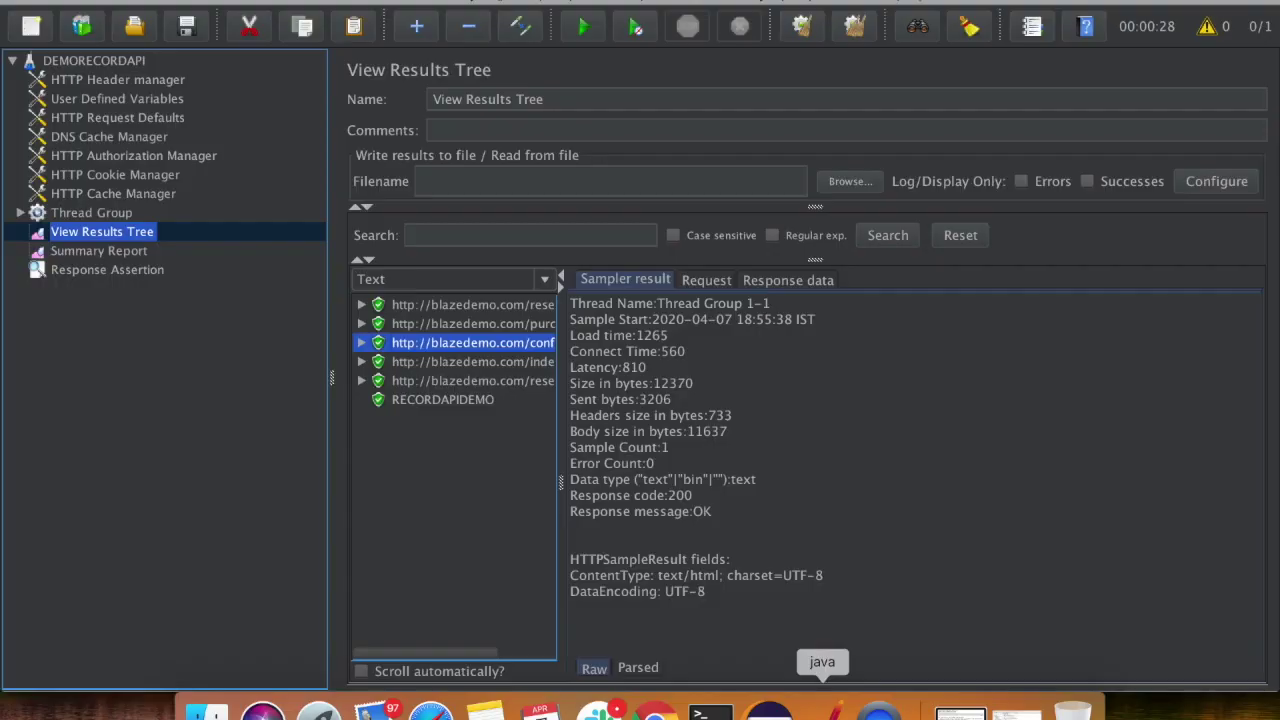
- Change the Response Assertion's pattern to test to 400
{"action": "left_click", "coordinate": [128, 272]}
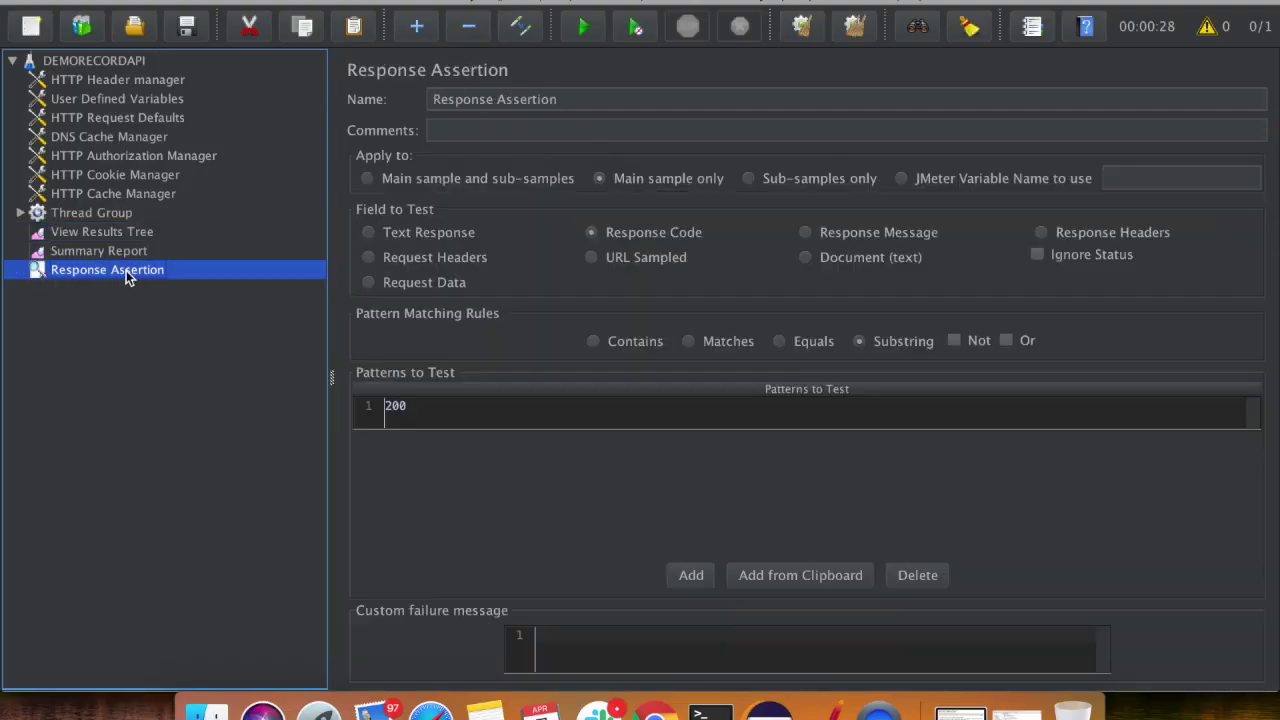
{"action": "left_click", "coordinate": [426, 414]}
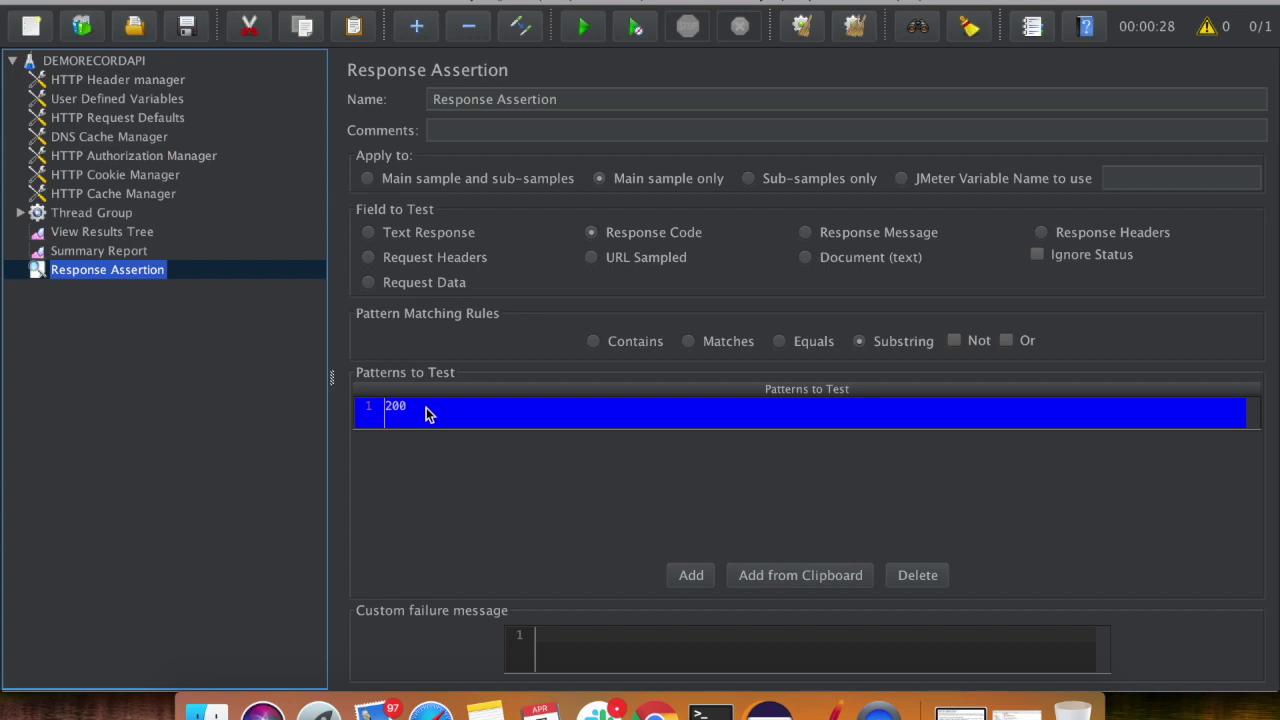
{"action": "double_click", "coordinate": [426, 412]}
{"action": "key", "text": "BackSpace"}
{"action": "key", "text": "BackSpace"}
{"action": "key", "text": "BackSpace"}
{"action": "type", "text": "400"}
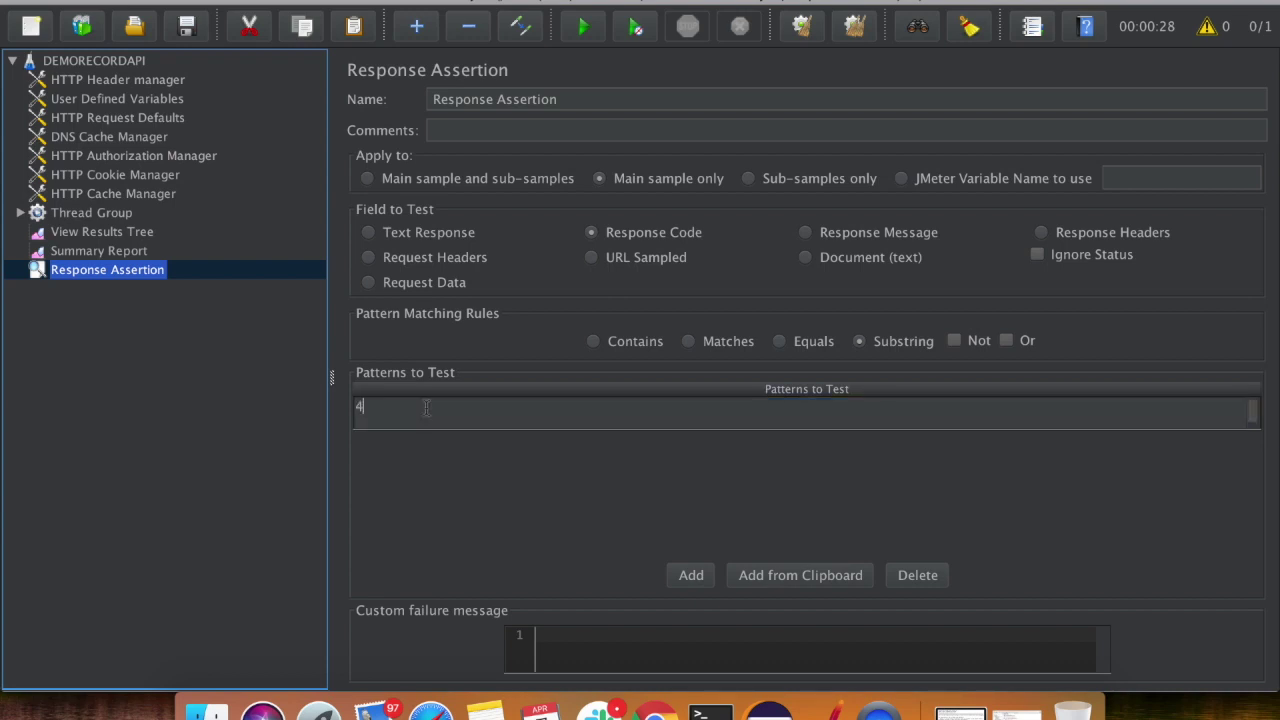
{"action": "left_click", "coordinate": [67, 603]}
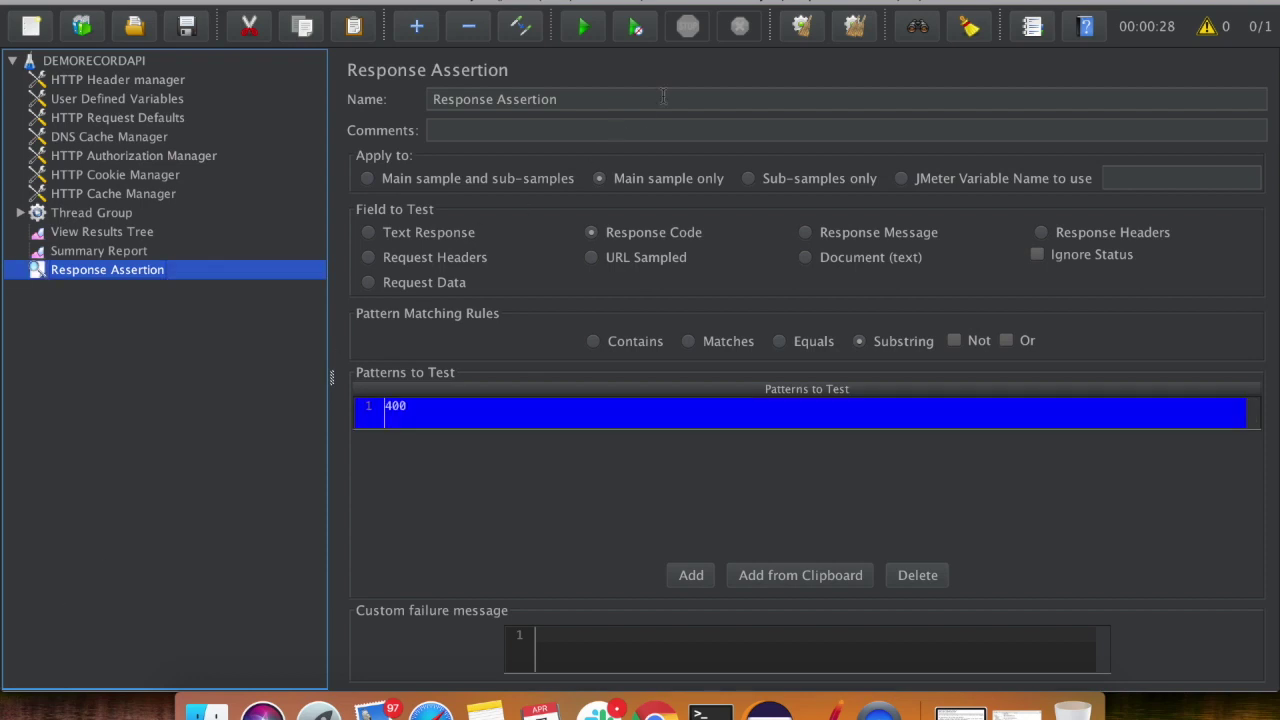
- Clear all previous test results, check that the listeners are empty, and run the DEMORECORDAPI test plan again
{"action": "left_click", "coordinate": [850, 30]}
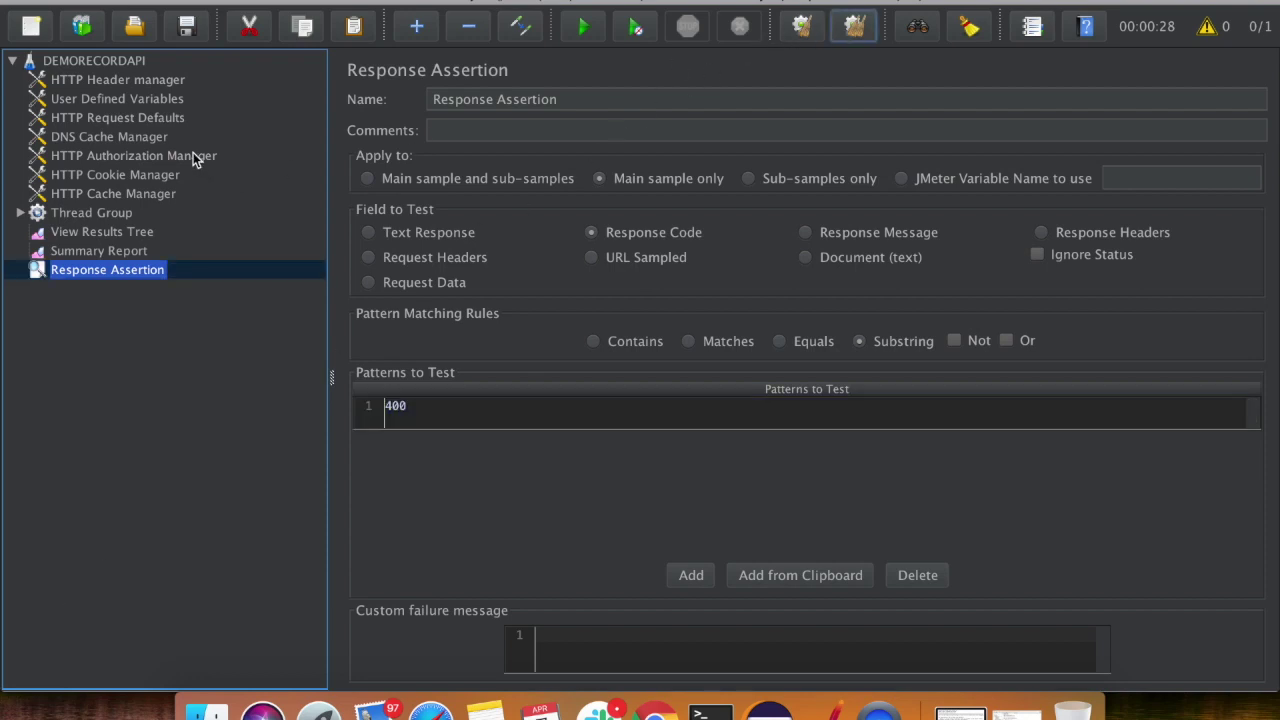
{"action": "left_click", "coordinate": [143, 60]}
{"action": "left_click", "coordinate": [107, 235]}
{"action": "left_click", "coordinate": [105, 253]}
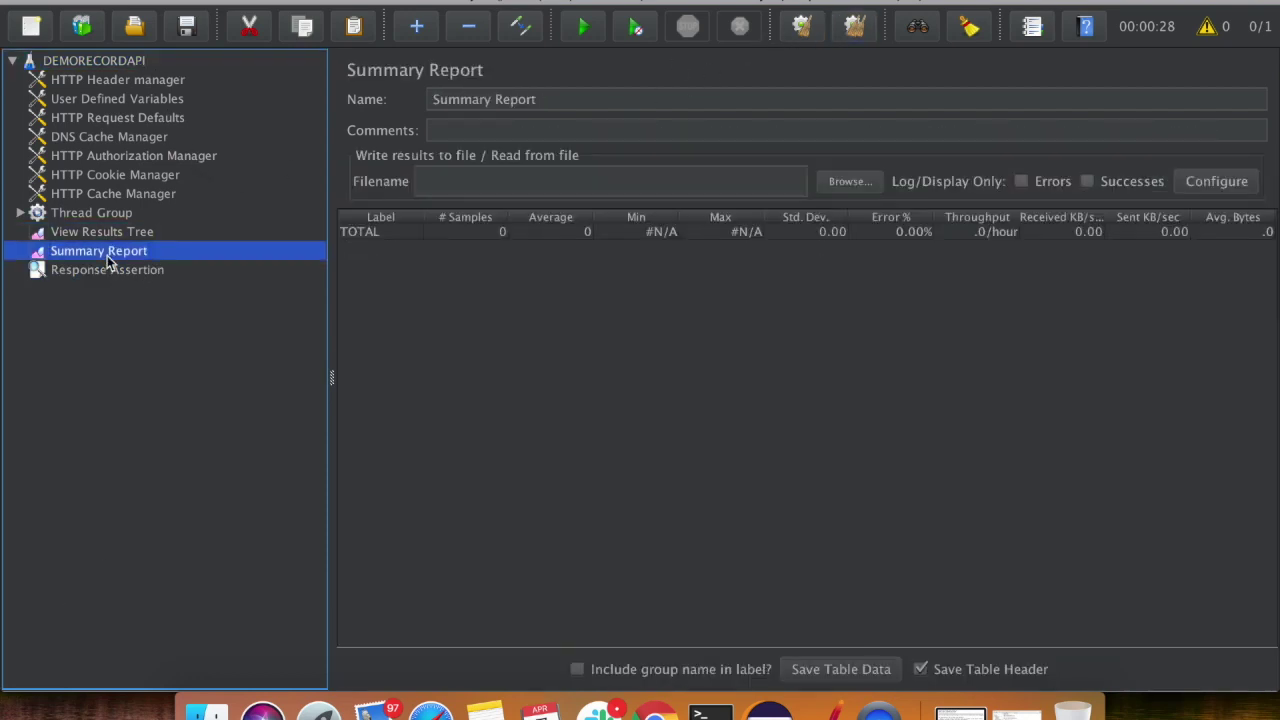
{"action": "left_click", "coordinate": [83, 63]}
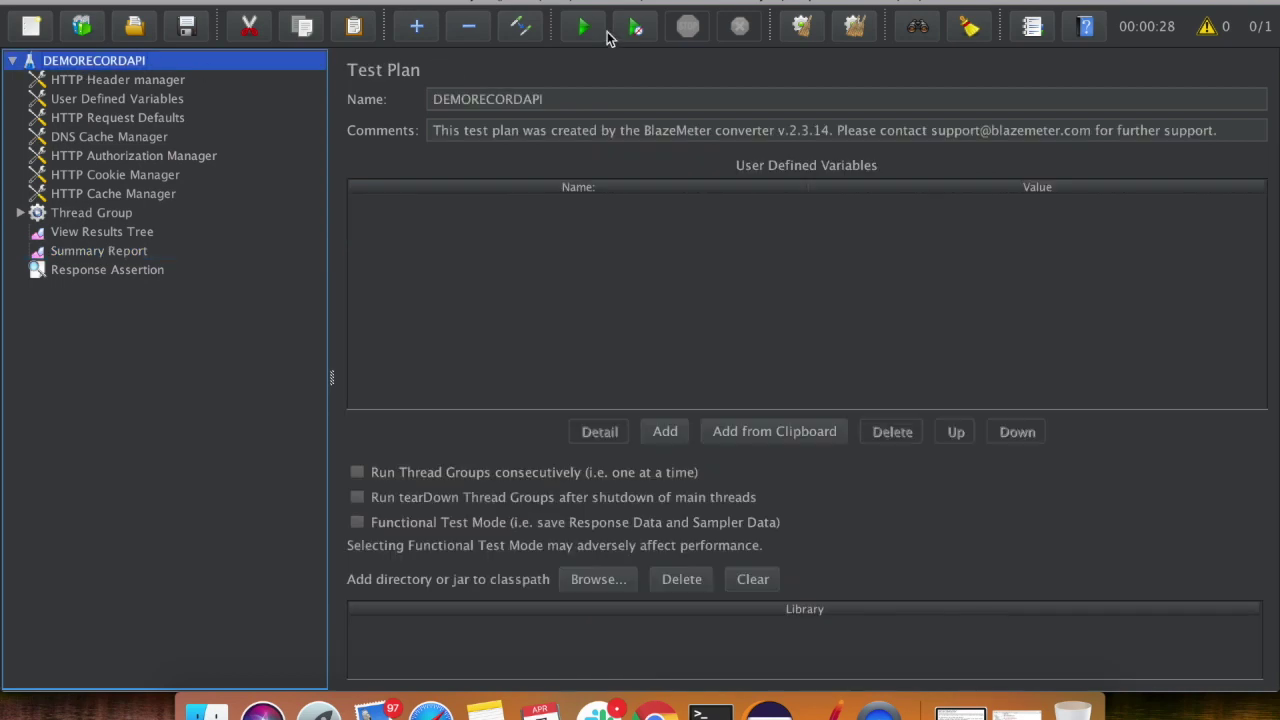
{"action": "left_click", "coordinate": [586, 31]}
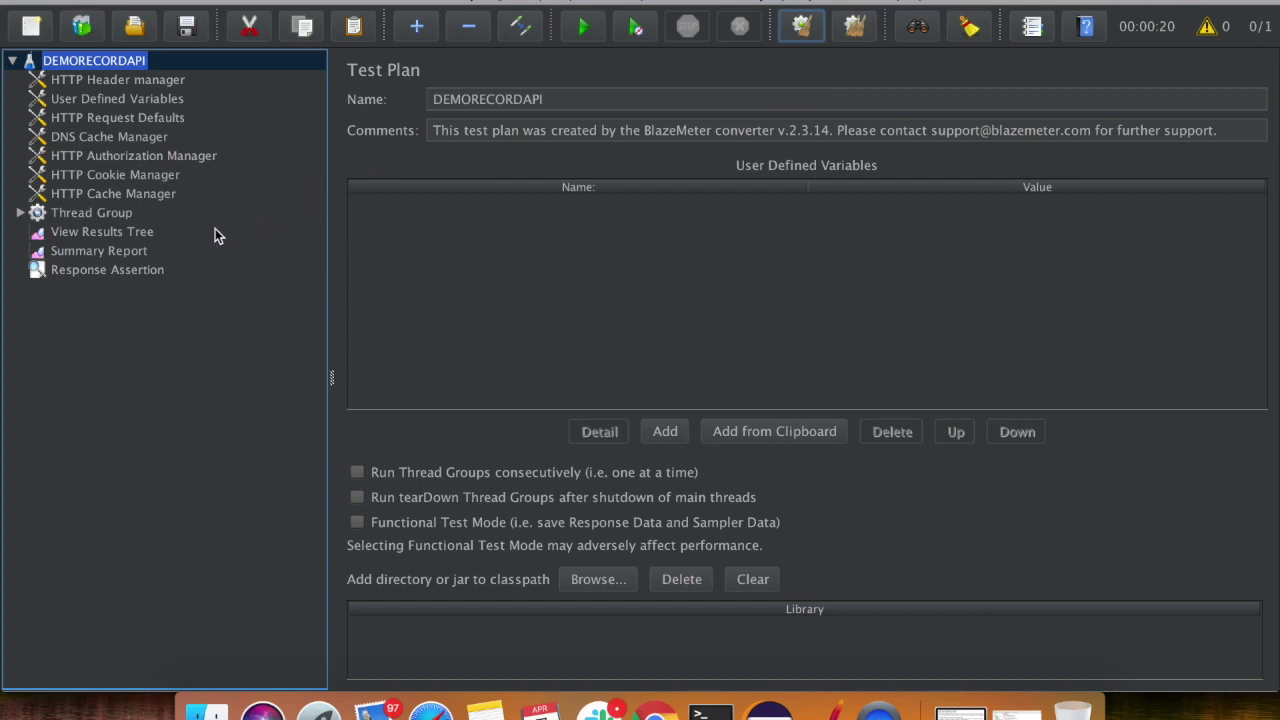
- Examine the first reserve request in the View Results Tree, comparing its sampler result with its Response Assertion result
{"action": "left_click", "coordinate": [162, 250]}
{"action": "left_click", "coordinate": [153, 236]}
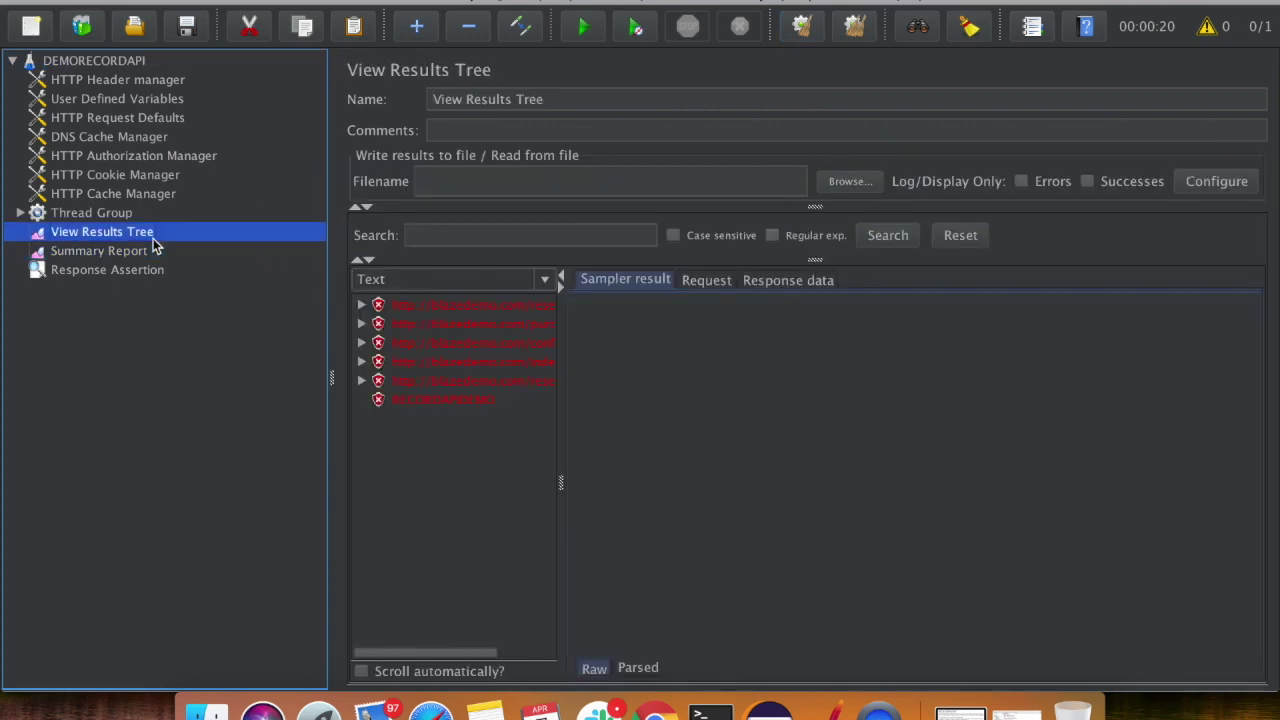
{"action": "left_click", "coordinate": [363, 305]}
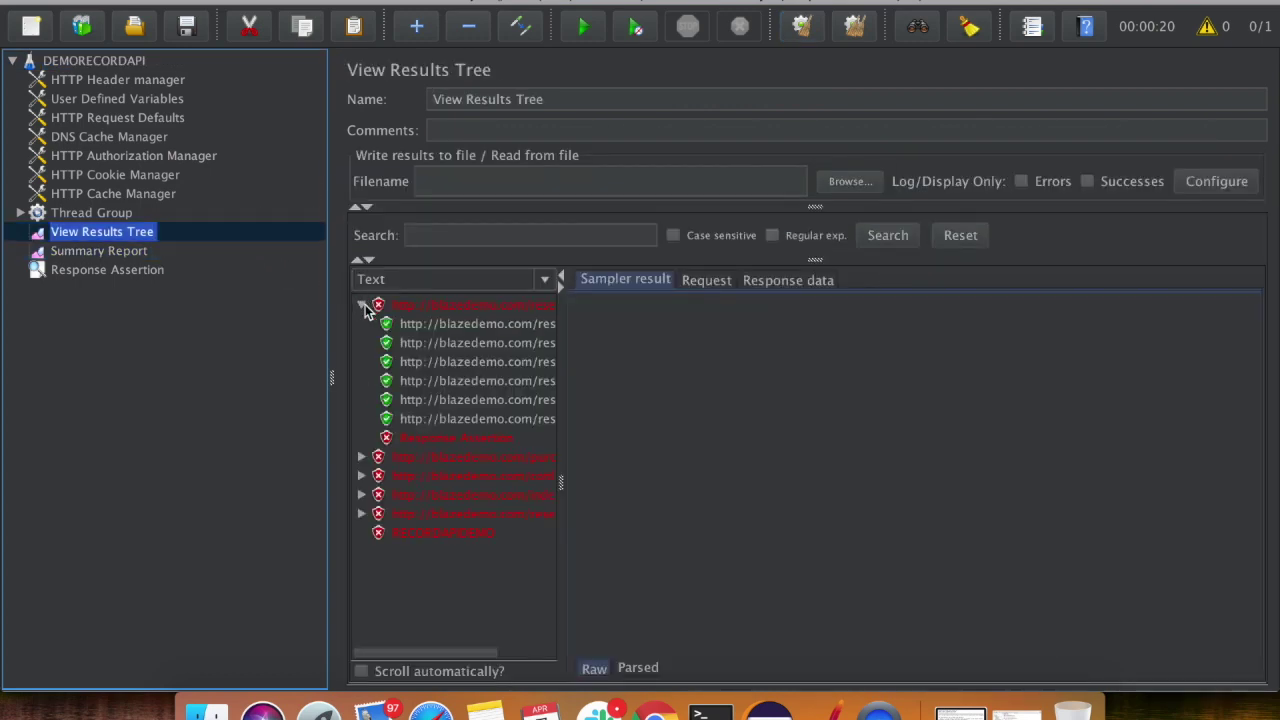
{"action": "left_click", "coordinate": [423, 442]}
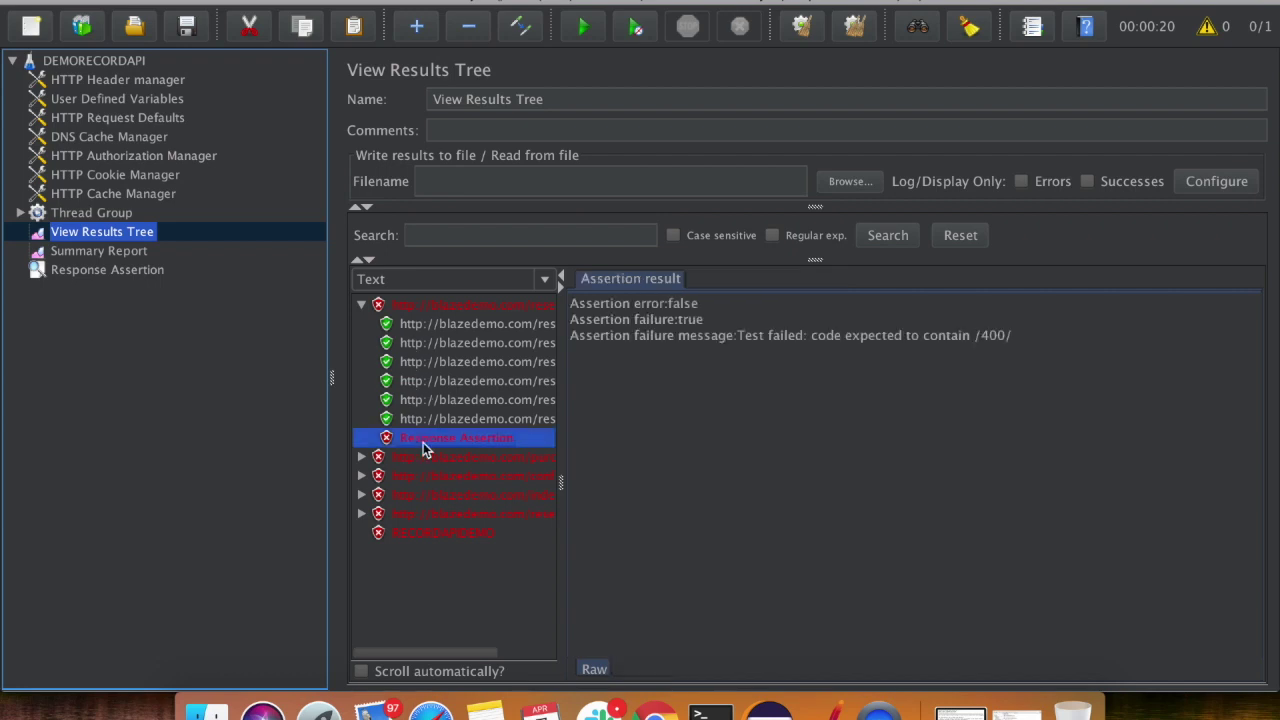
{"action": "left_click", "coordinate": [480, 322]}
{"action": "left_click", "coordinate": [479, 306]}
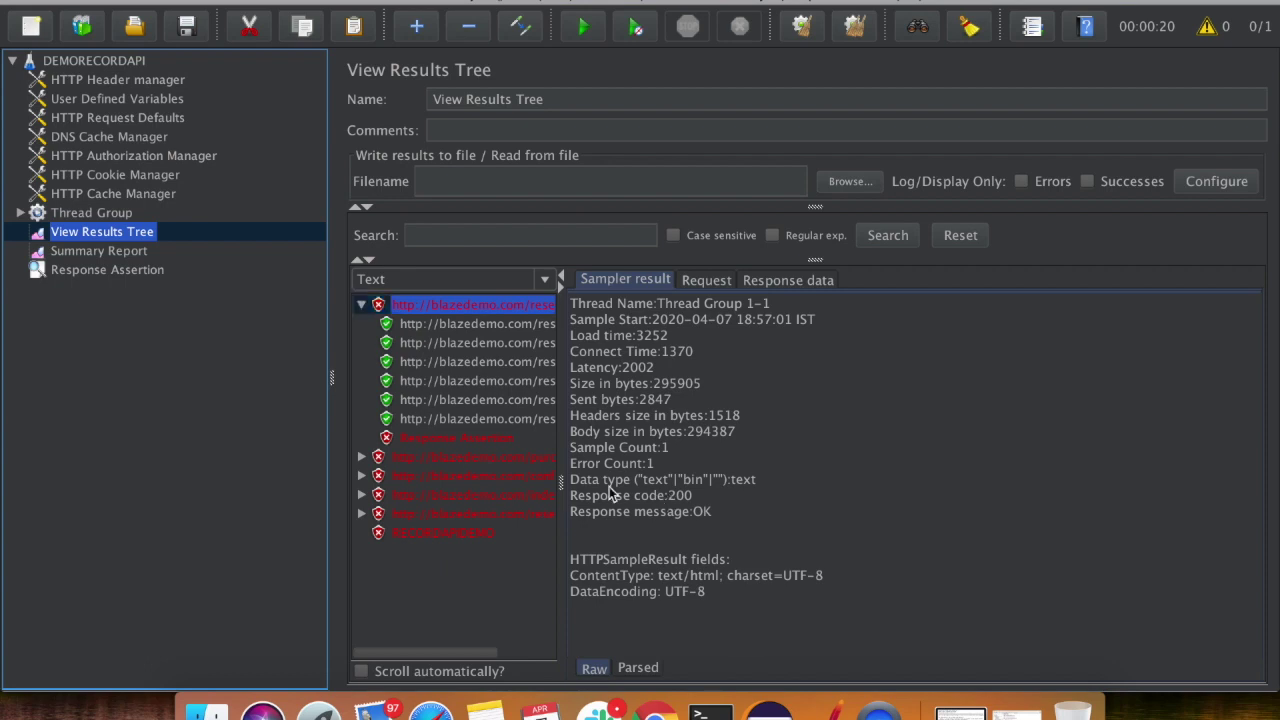
{"action": "left_click", "coordinate": [484, 437]}
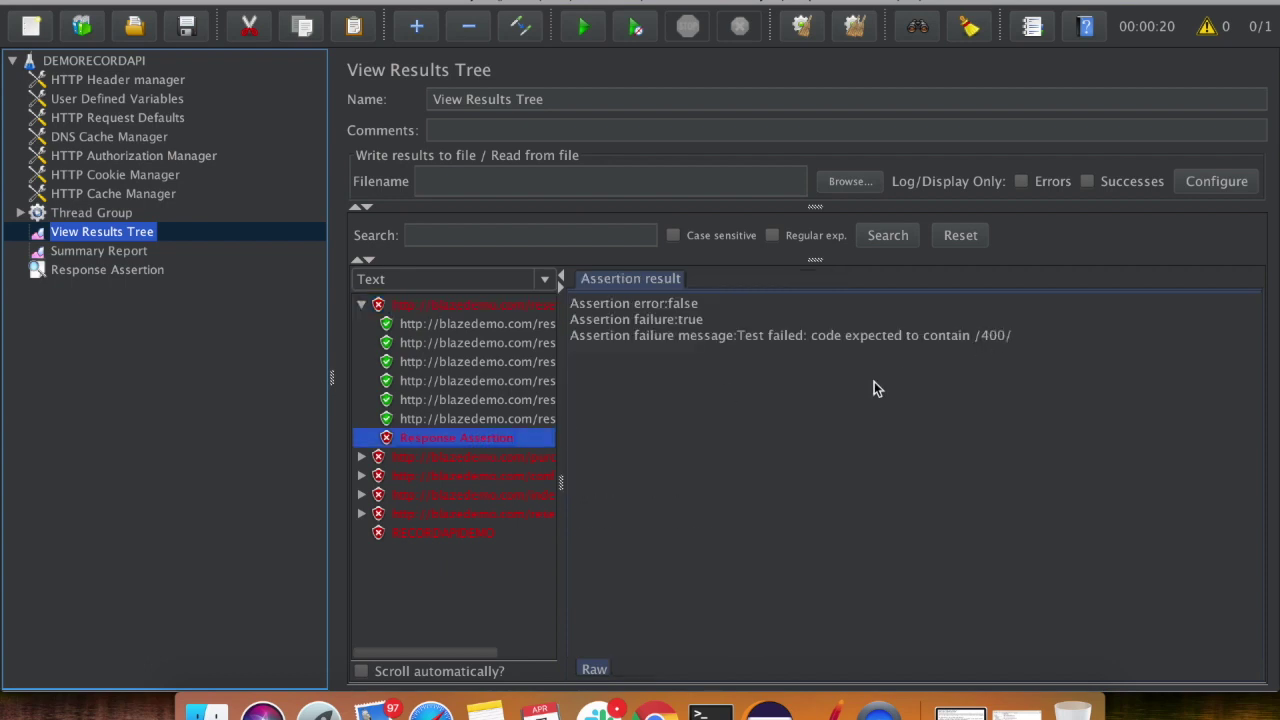